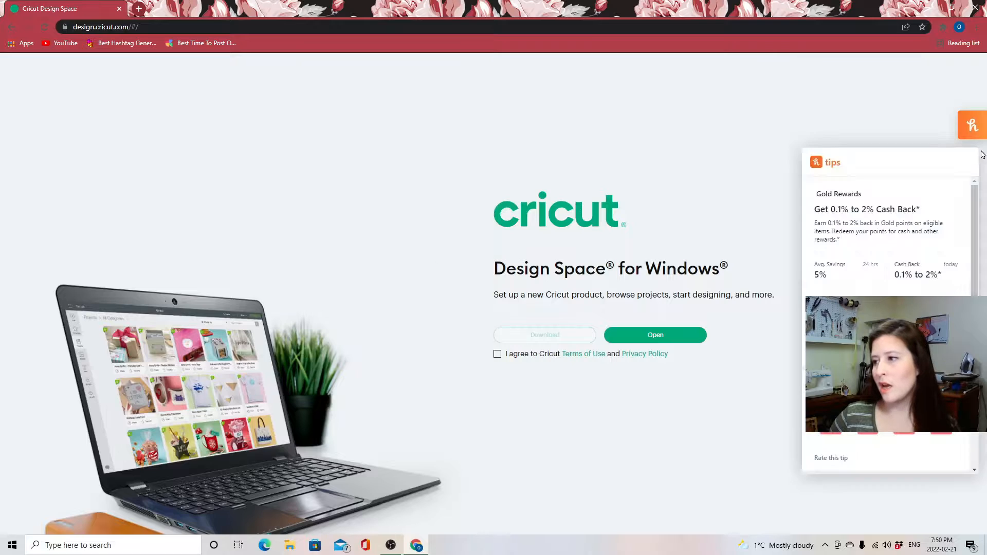
- Dismiss the browser's shopping tip and open the Cricut Design Space desktop application
left_click(965, 164)
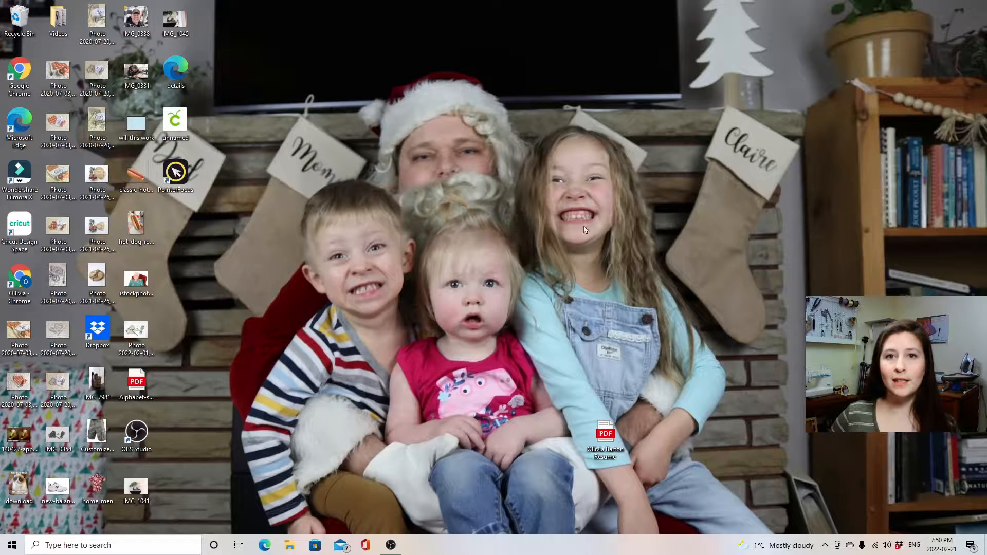
double_click(20, 225)
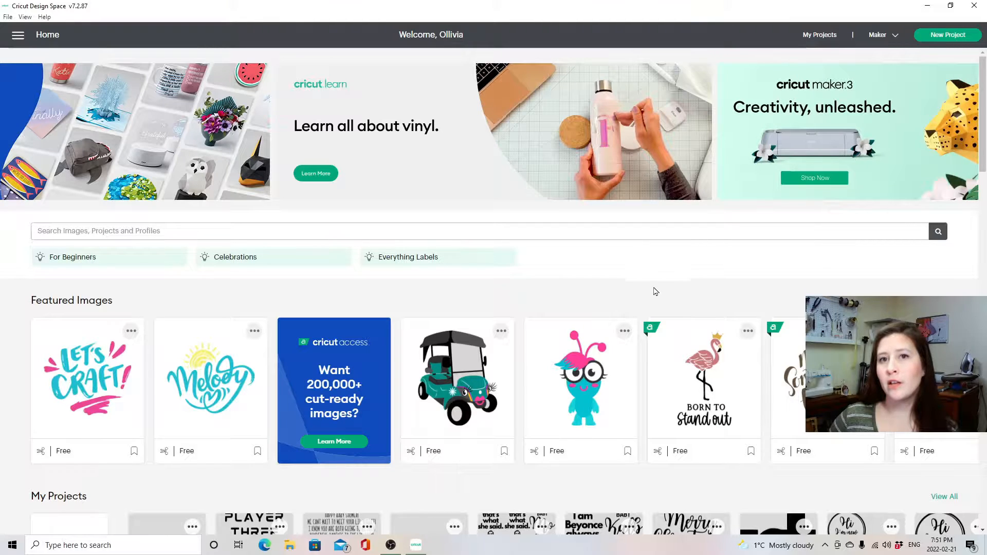
- Look over the home page's main menu, search area, featured images, saved projects, video playlists and project categories
left_click(18, 37)
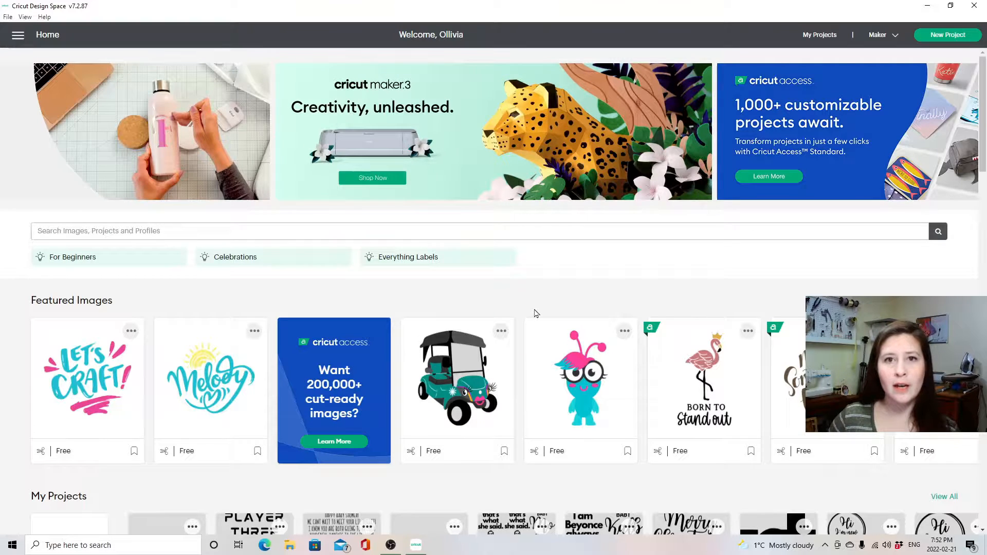
scroll(278, 320, "down", 2)
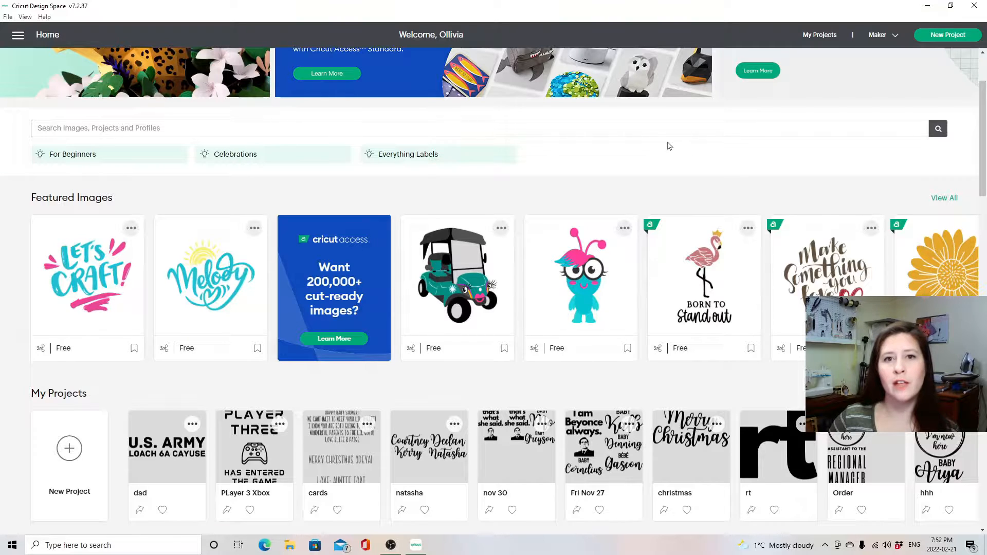
left_click(129, 129)
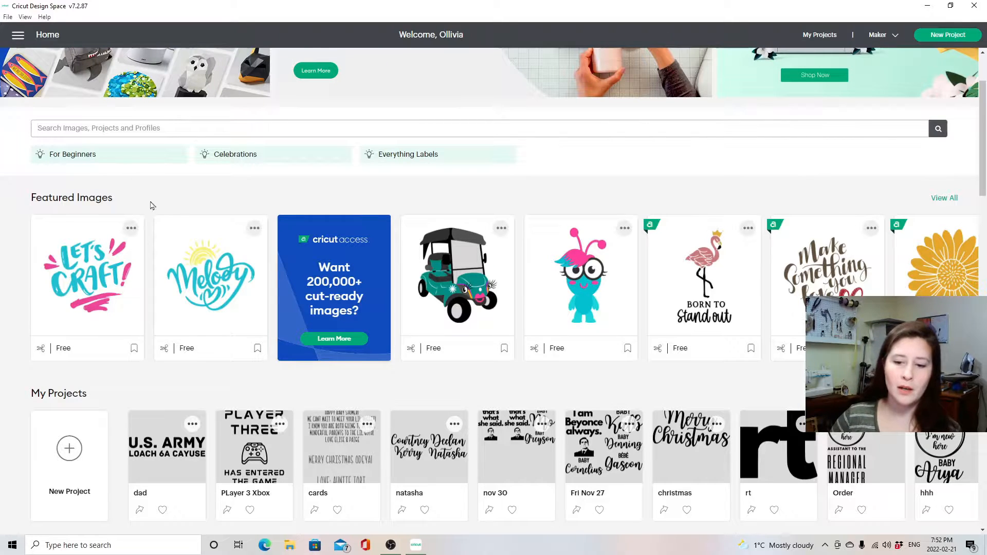
scroll(343, 293, "down", 2)
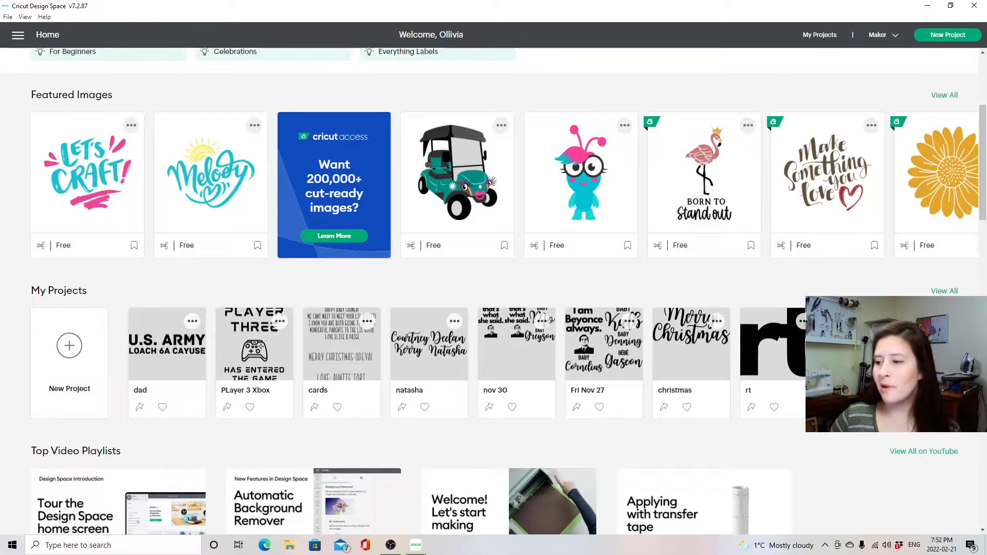
scroll(416, 332, "down", 4)
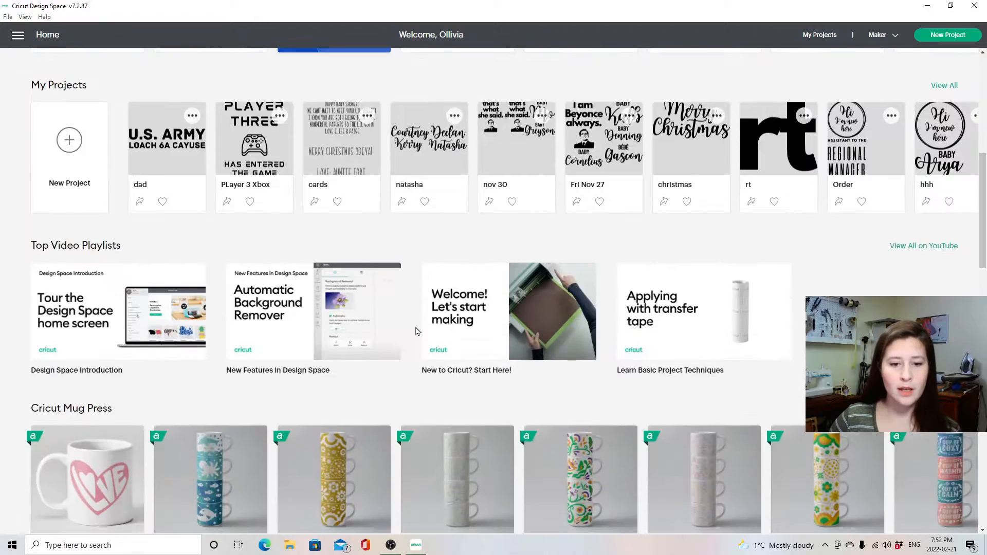
scroll(417, 332, "down", 6)
scroll(272, 284, "down", 3)
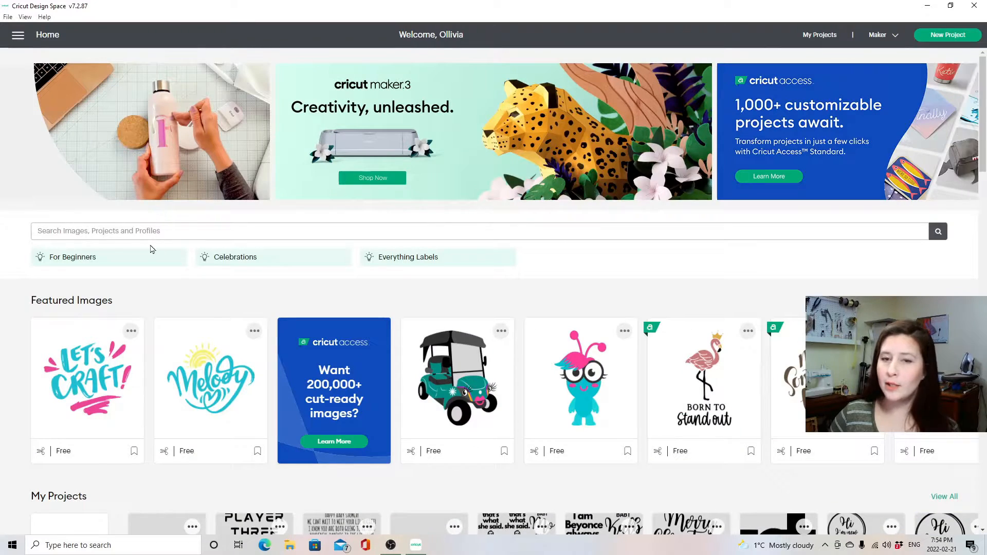
- Add the free "Let's Craft!" featured image to a new canvas and check the untitled project's name
mouse_move(99, 406)
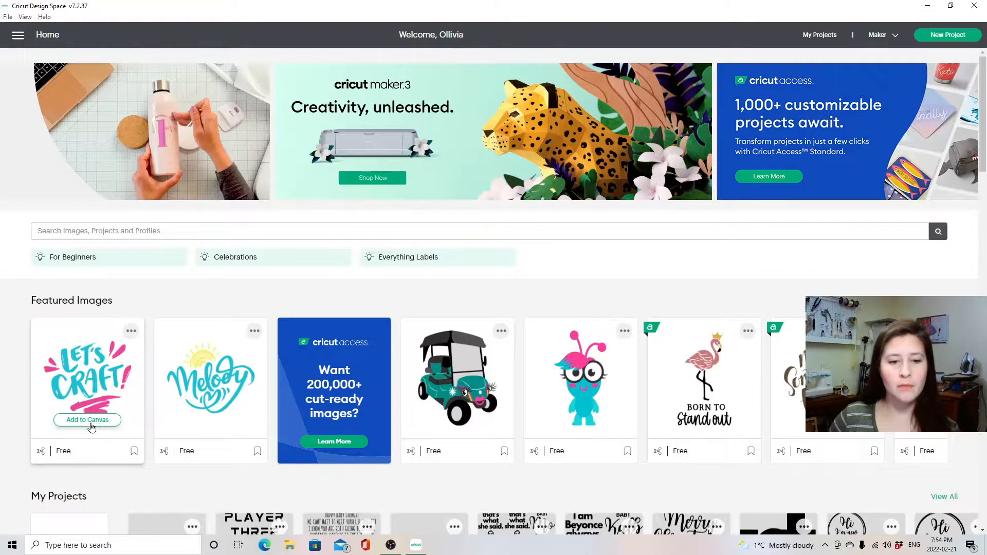
left_click(91, 424)
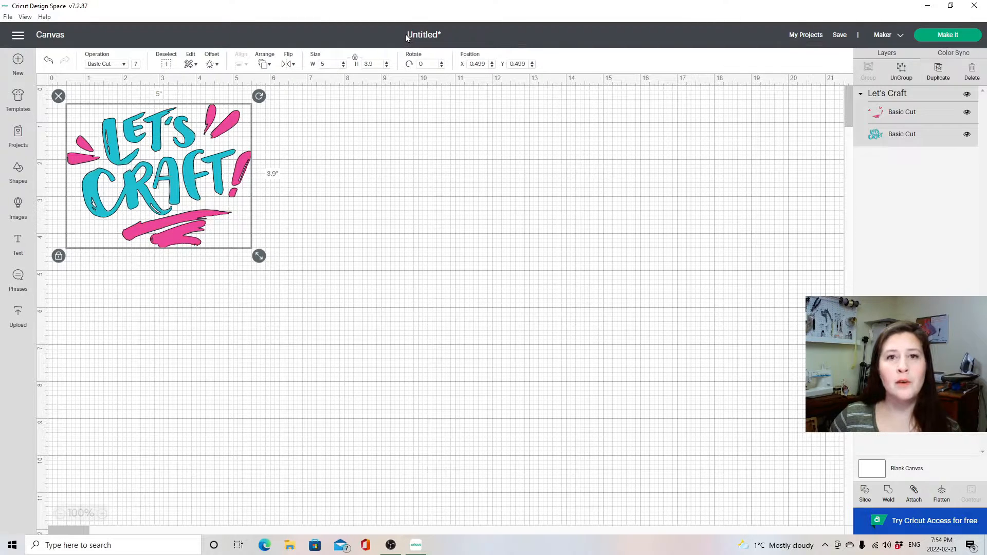
left_click(438, 35)
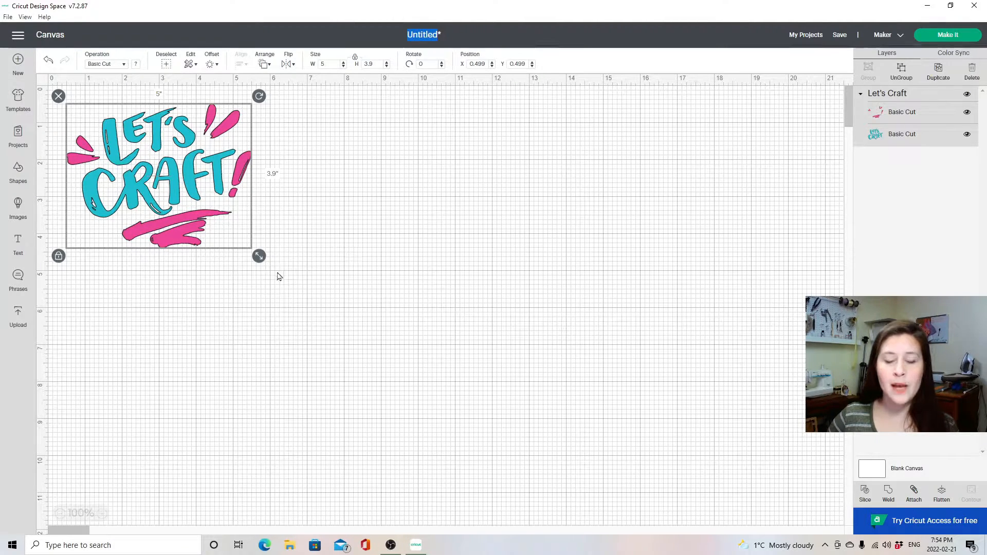
- Enlarge the Let's Craft design to about 8.43 × 6.58 in and move it to the canvas's upper-left corner
left_click_drag(259, 256, 389, 345)
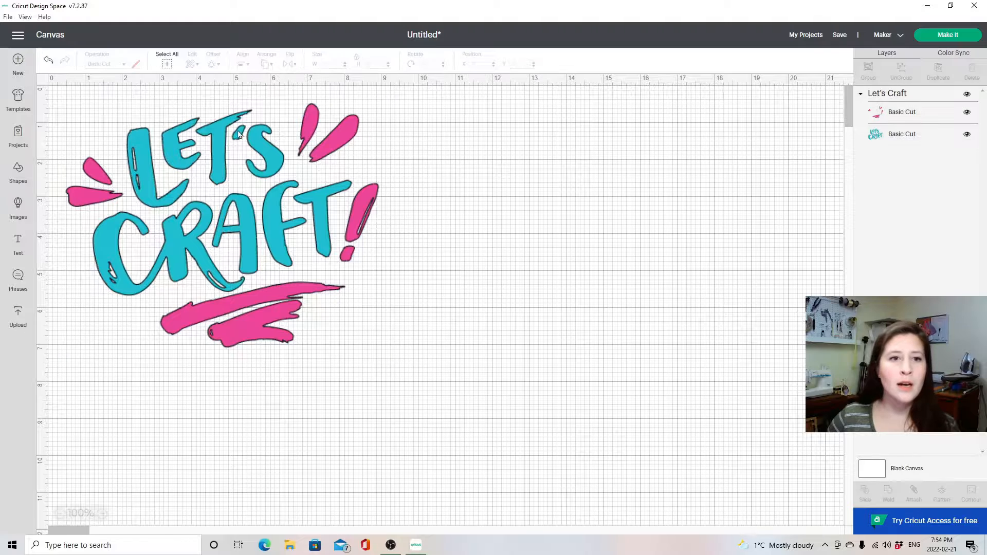
left_click(229, 178)
left_click_drag(219, 161, 201, 143)
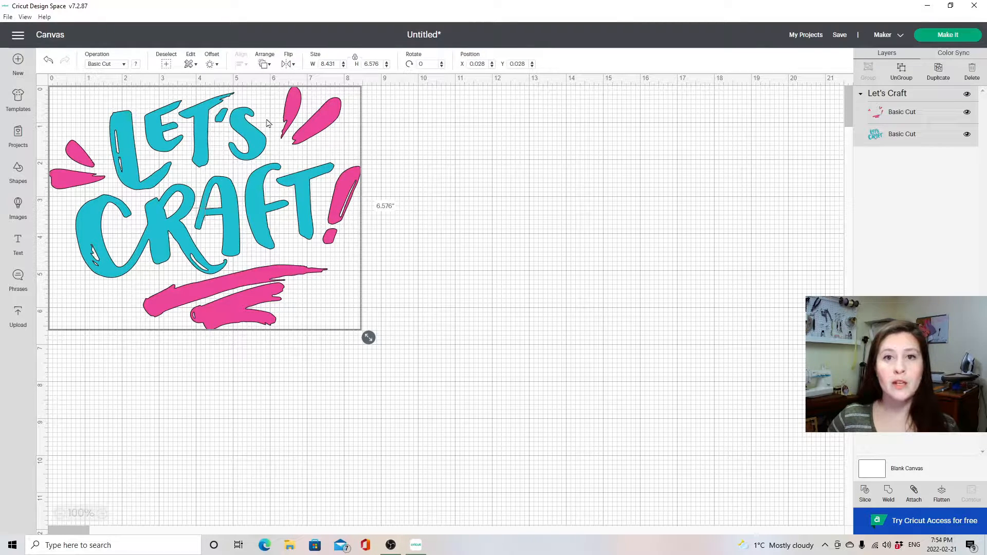
left_click(533, 174)
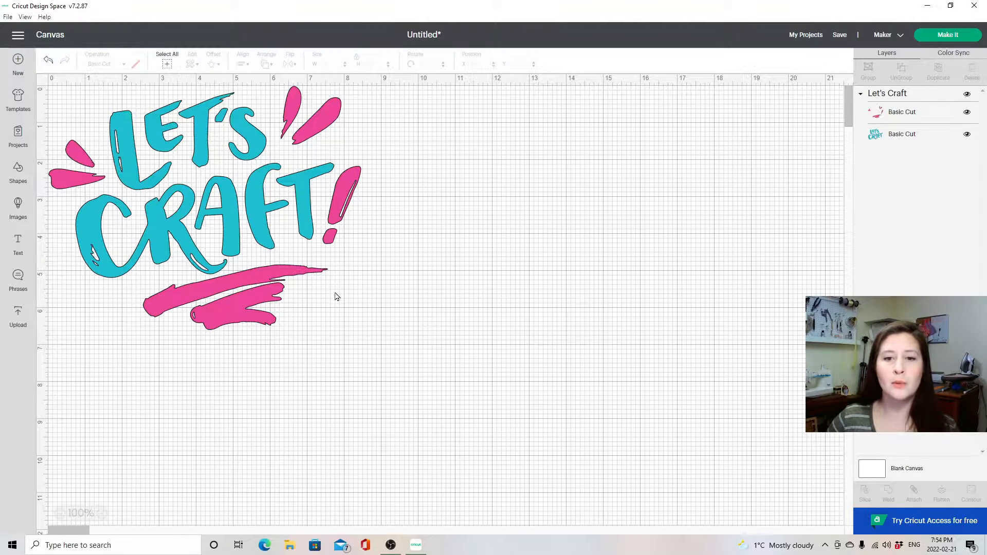
- Switch the Let's Craft design's operation to Pen and back to Basic Cut
left_click(261, 220)
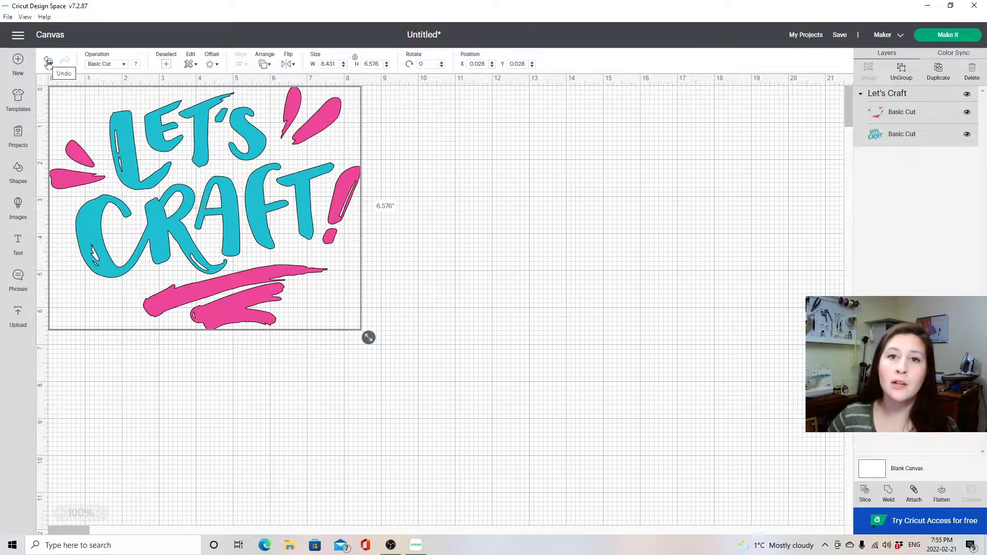
left_click(107, 65)
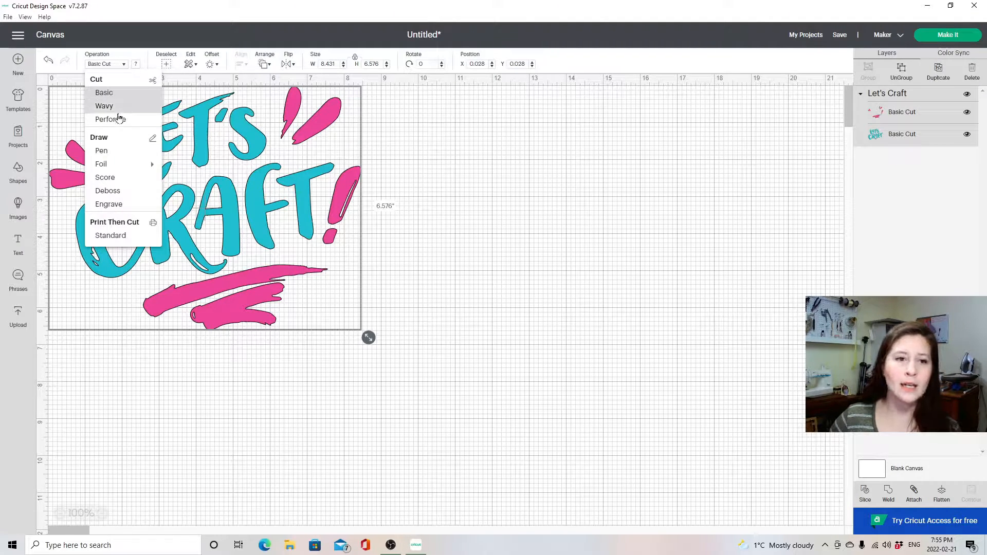
left_click(114, 155)
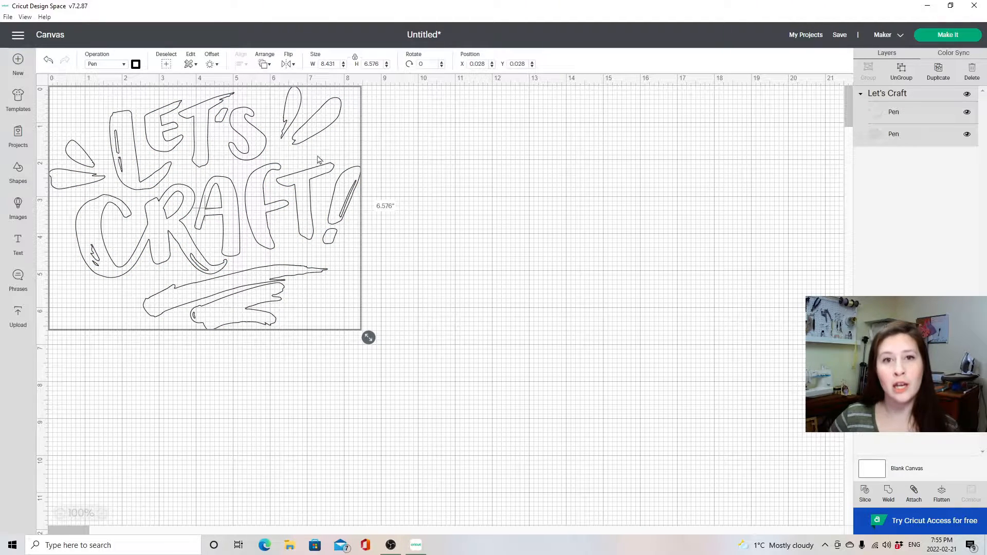
left_click(98, 64)
mouse_move(122, 169)
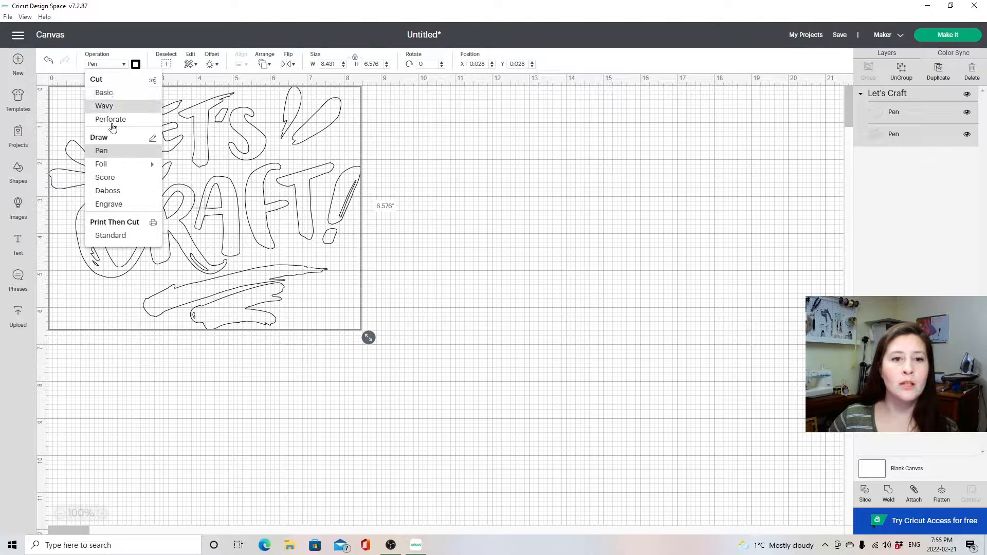
left_click(103, 92)
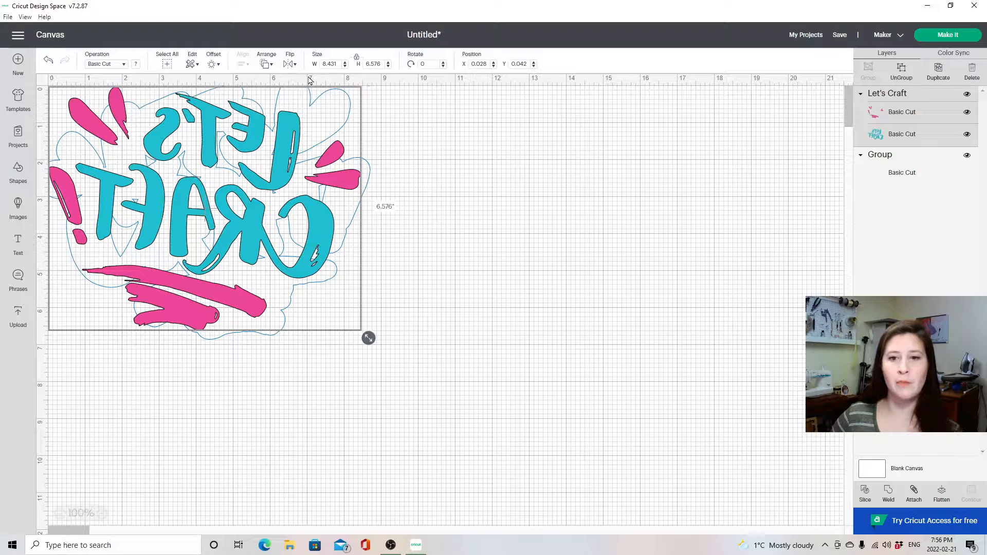
- Try to flip the mirrored Let's Craft design vertically
left_click(290, 64)
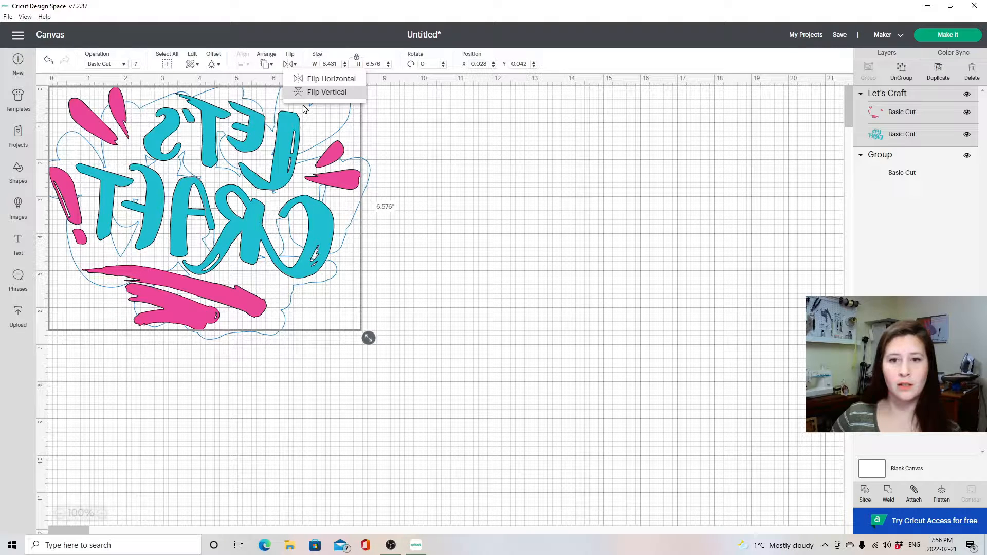
left_click(324, 92)
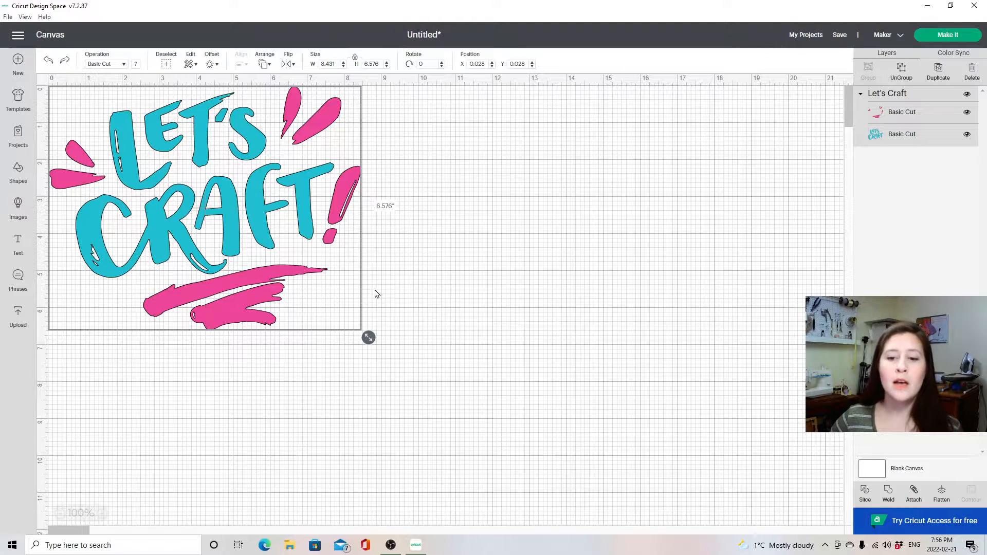
- Set the Let's Craft design's width to 9 in, and resize it freehand from its corner to about 8.99 × 7.01 in
left_click(336, 66)
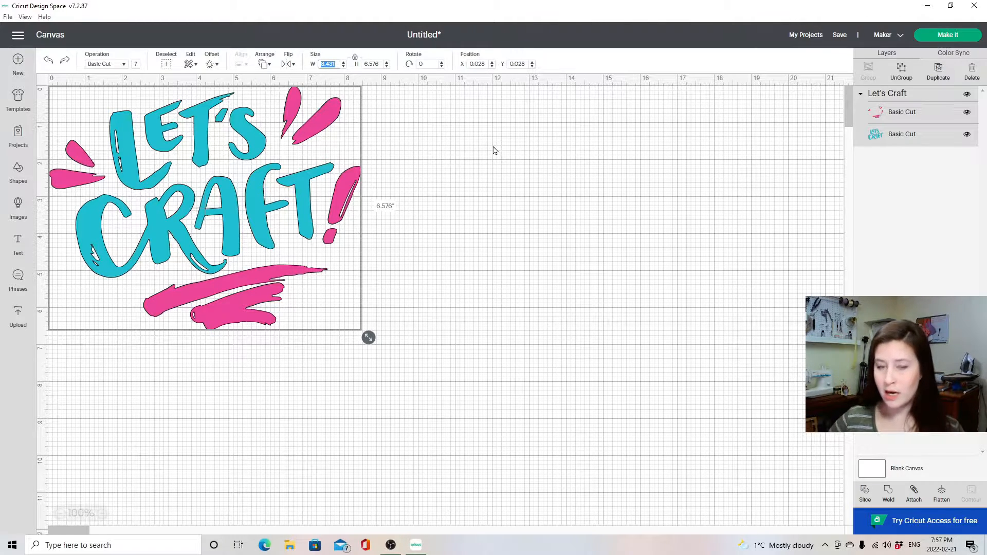
type("9")
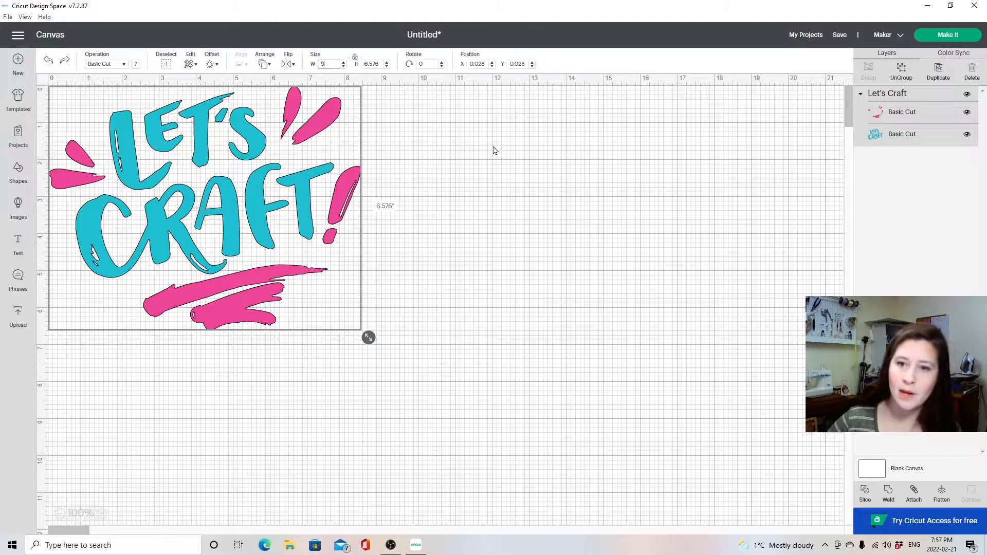
key("Return")
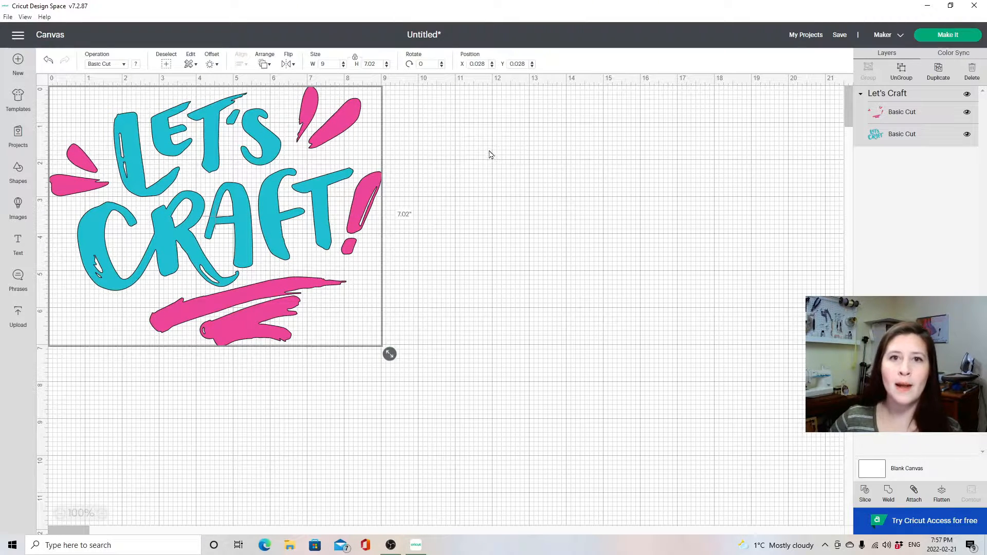
left_click(529, 288)
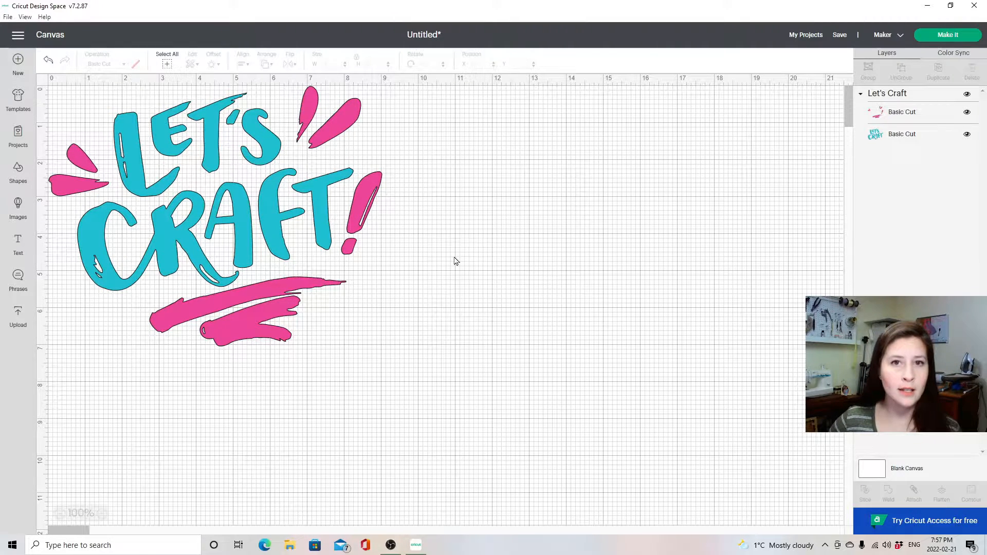
left_click(273, 295)
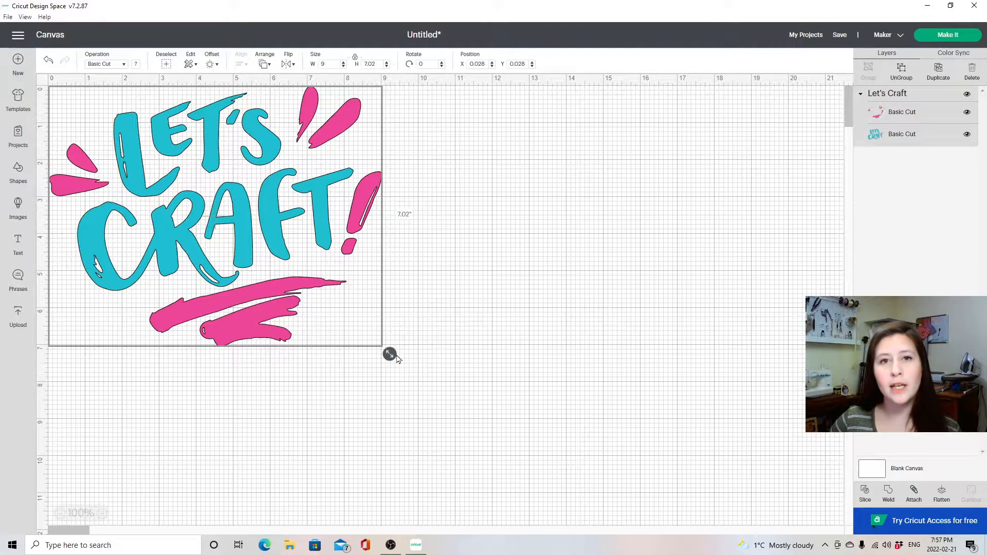
left_click_drag(389, 355, 409, 328)
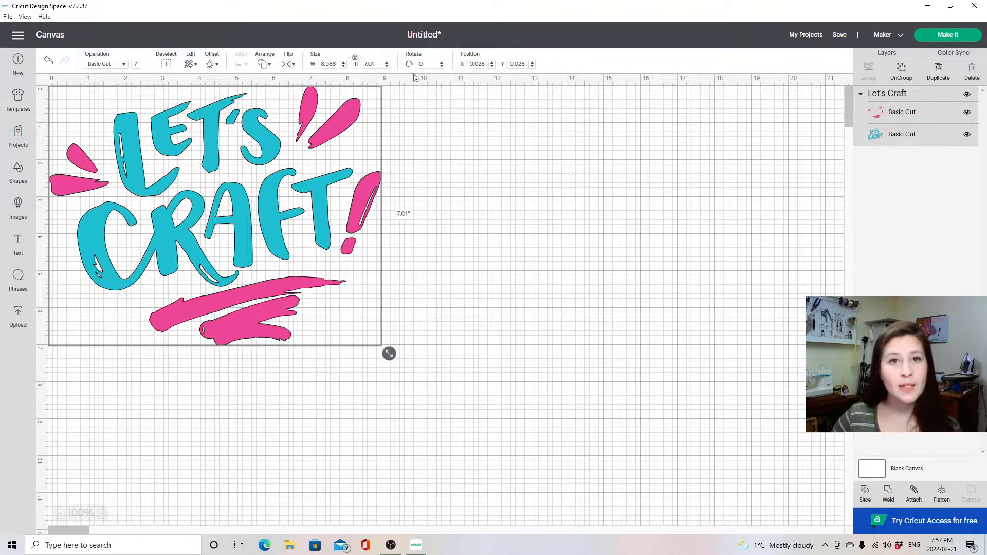
- Rotate the Let's Craft design to 90 degrees and return its rotation to 0
left_click_drag(431, 64, 412, 66)
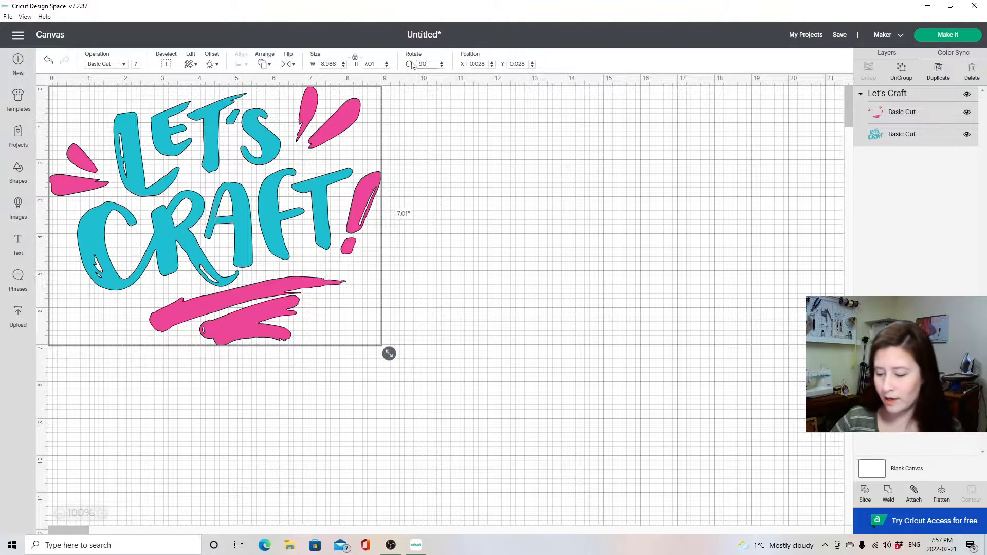
type("90")
key("Return")
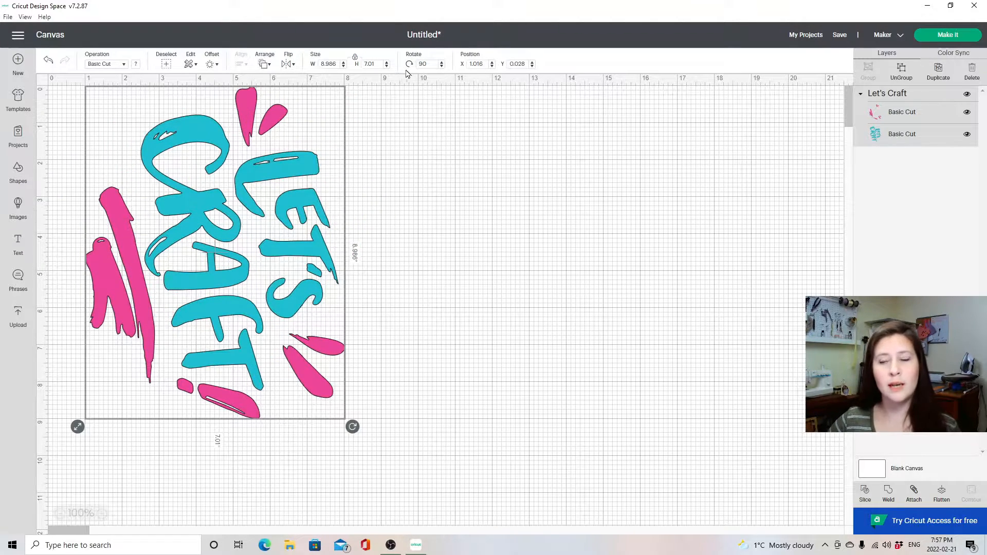
left_click_drag(428, 63, 378, 60)
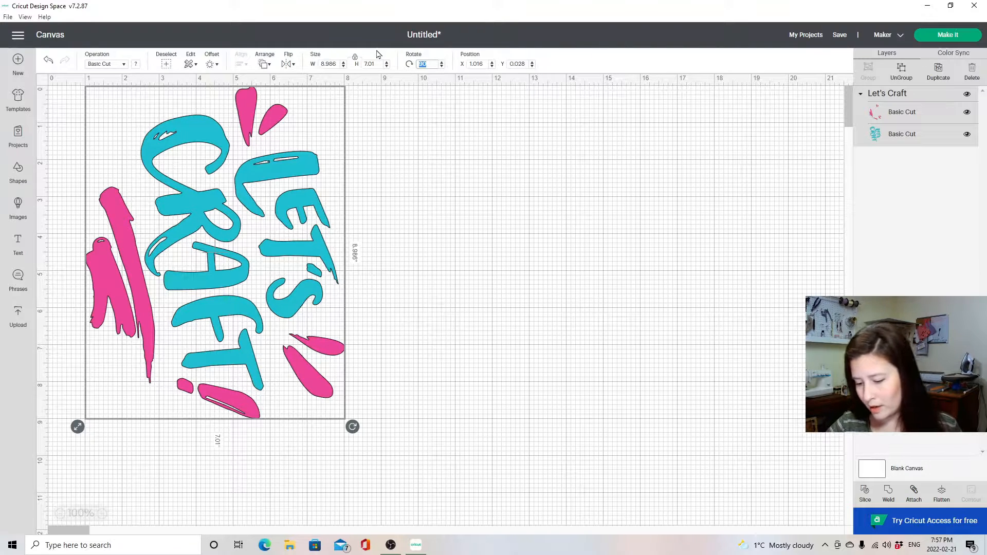
type("0")
key("Return")
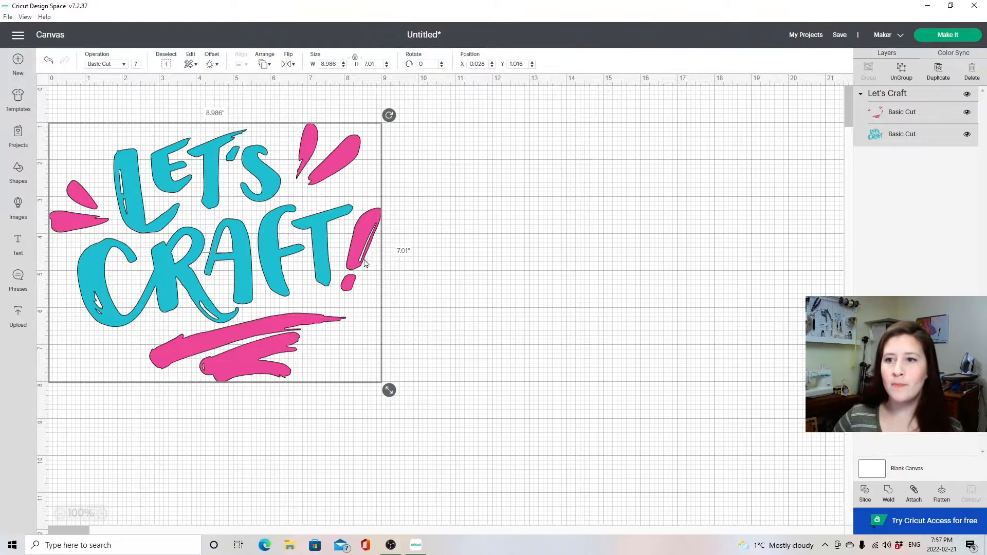
- Move the Let's Craft design to the canvas's upper-left corner, try it about 1.5 in lower, and return it to the corner
left_click_drag(305, 250, 304, 214)
left_click(509, 208)
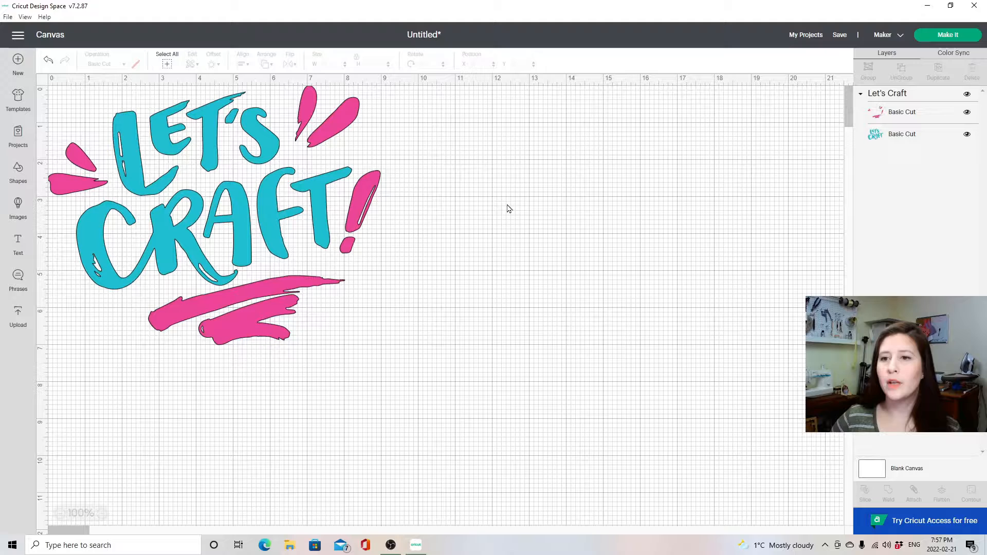
left_click(322, 152)
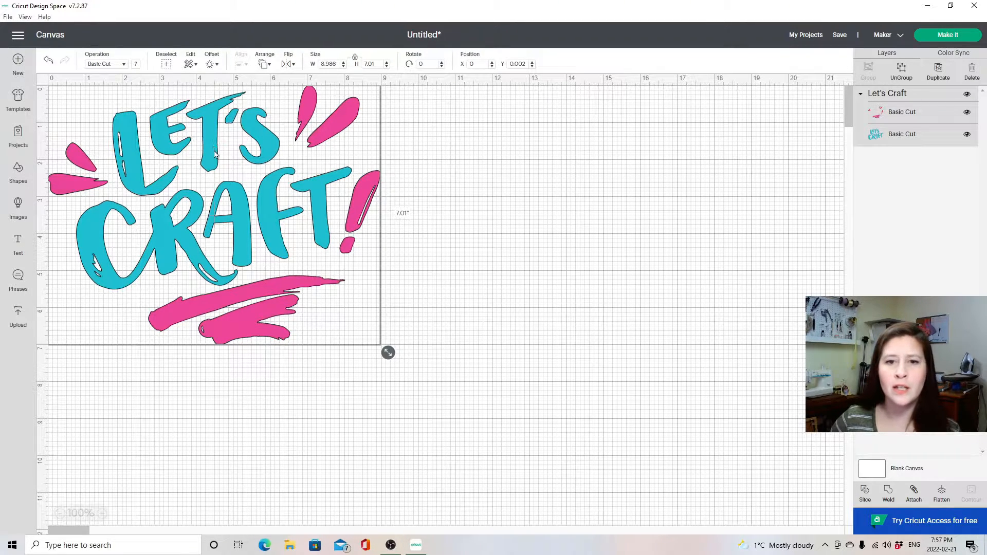
left_click_drag(230, 164, 223, 218)
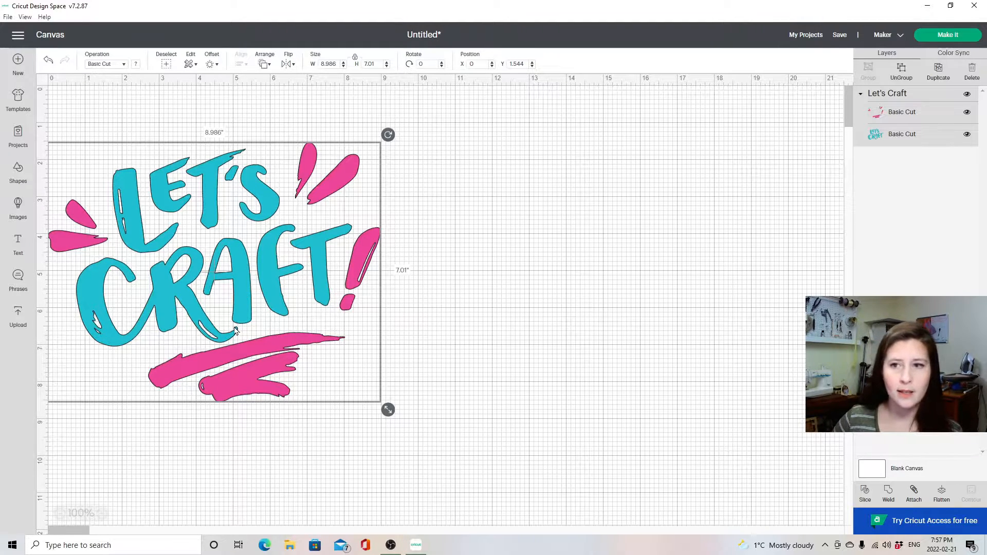
left_click_drag(236, 331, 235, 273)
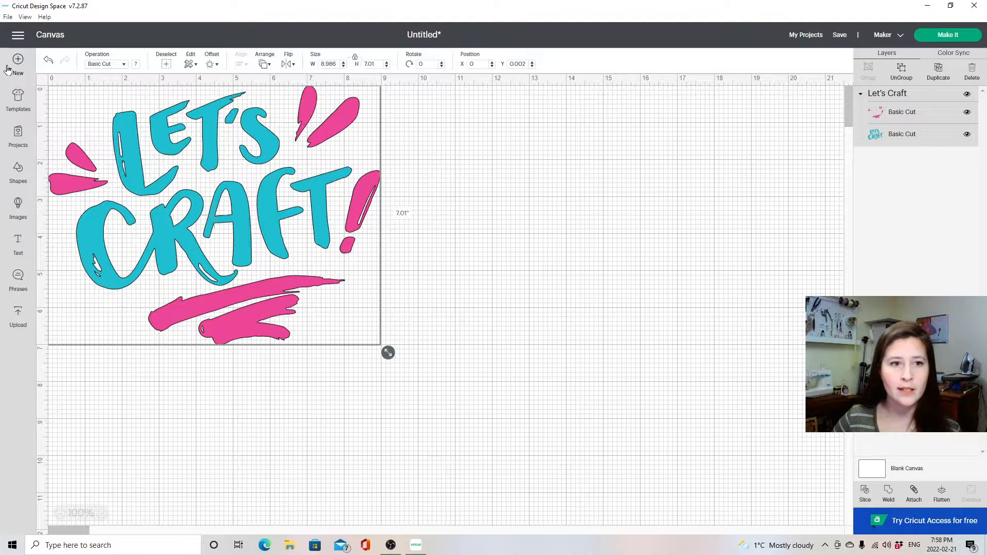
- Browse the available canvas templates and the ready-made projects in All Categories
left_click(19, 100)
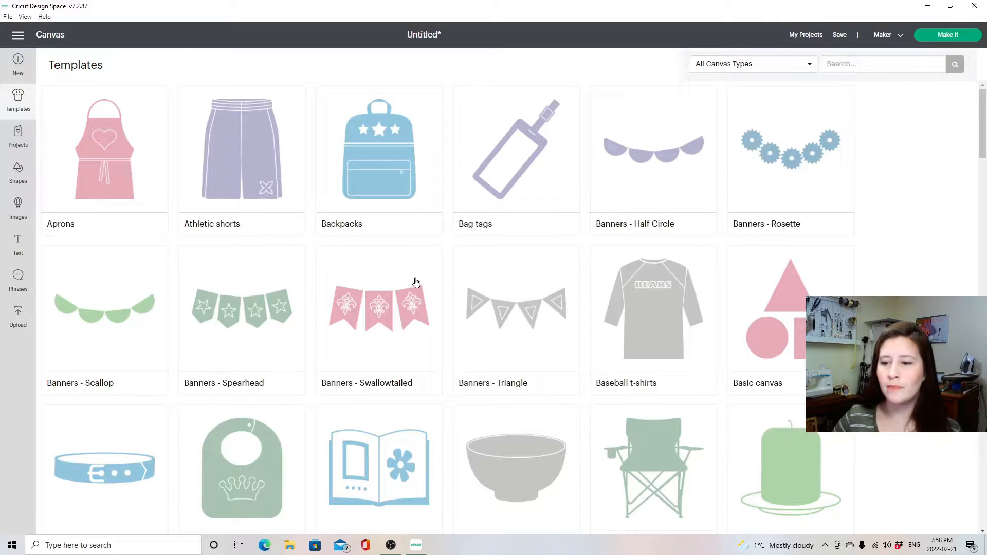
scroll(383, 249, "down", 3)
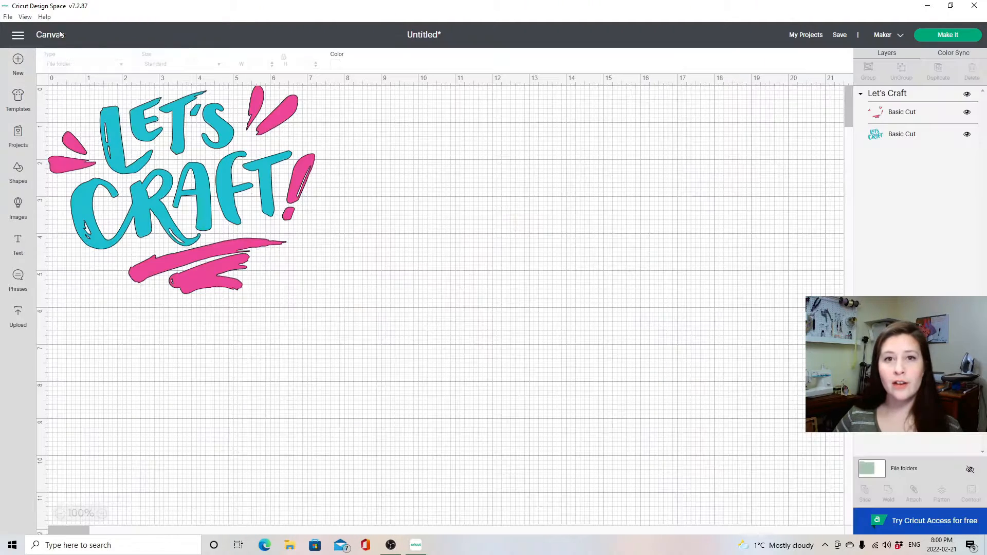
left_click(18, 138)
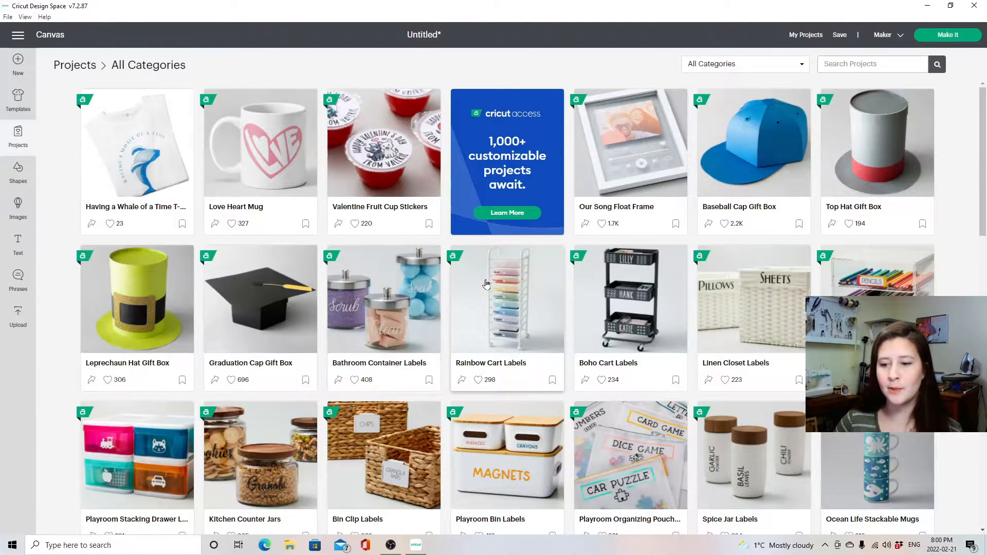
scroll(468, 280, "down", 10)
scroll(467, 299, "down", 6)
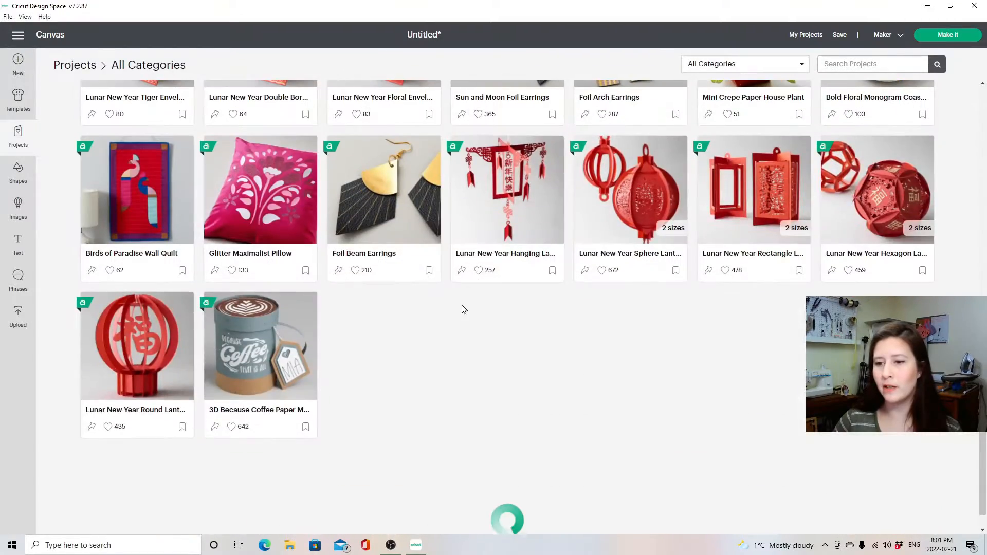
scroll(452, 288, "up", 20)
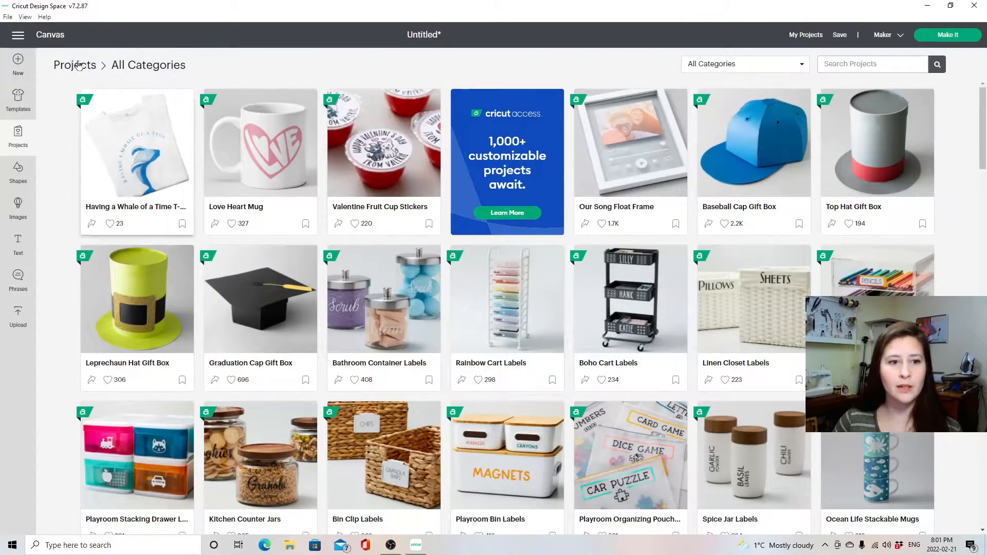
scroll(57, 154, "down", 8)
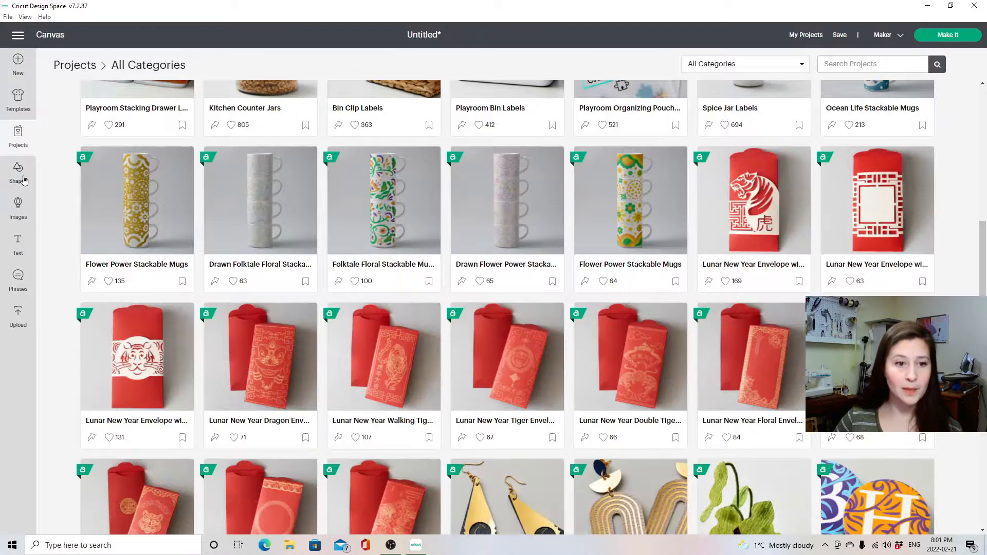
- Insert a free square shape, place it at about X 10, Y 4 in, and shift the Let's Craft design slightly off the canvas corner
left_click(23, 178)
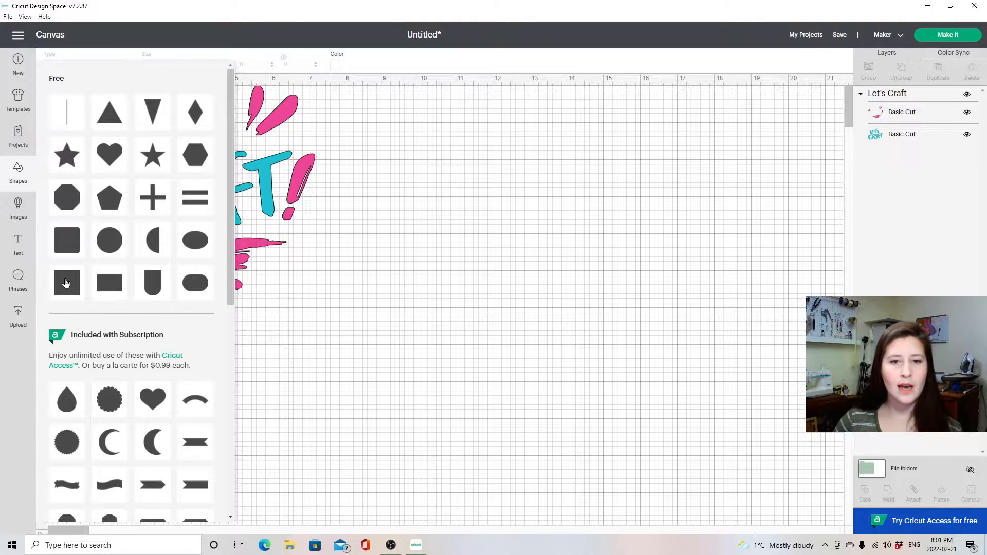
left_click(67, 282)
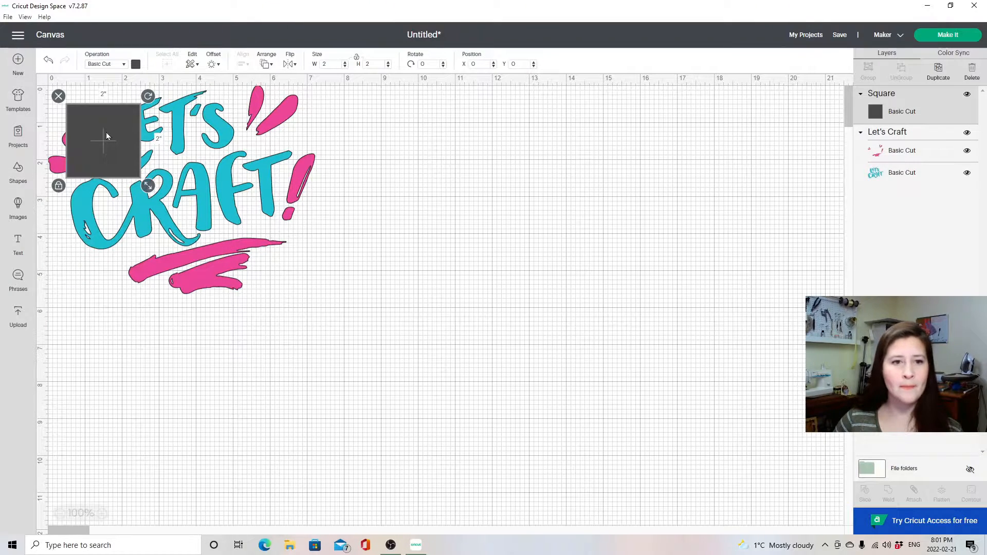
left_click_drag(164, 165, 463, 280)
left_click_drag(261, 179, 285, 193)
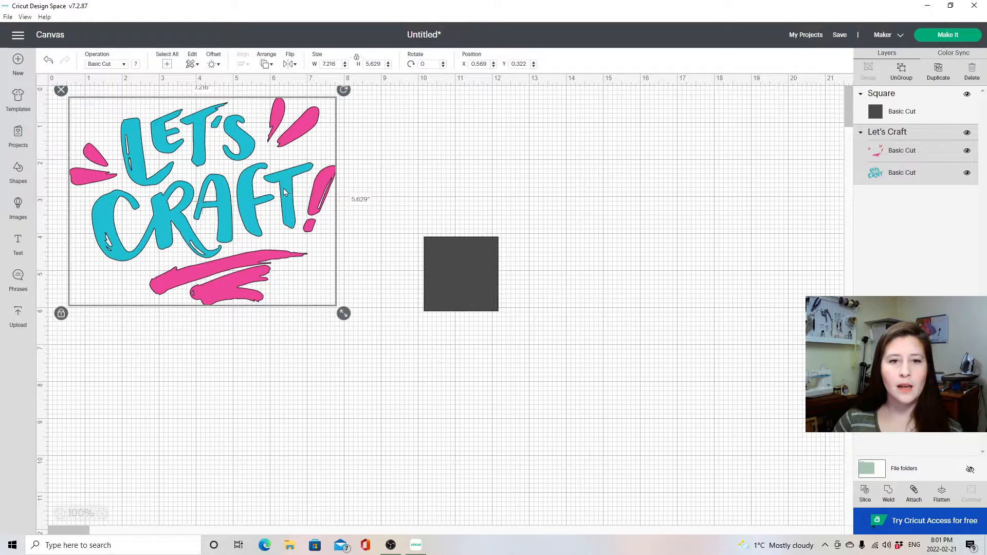
- Change the Let's Craft design's operation to Pen, and shrink it freehand to about 6.52 × 5.09 in near the canvas's upper-left corner
left_click(110, 64)
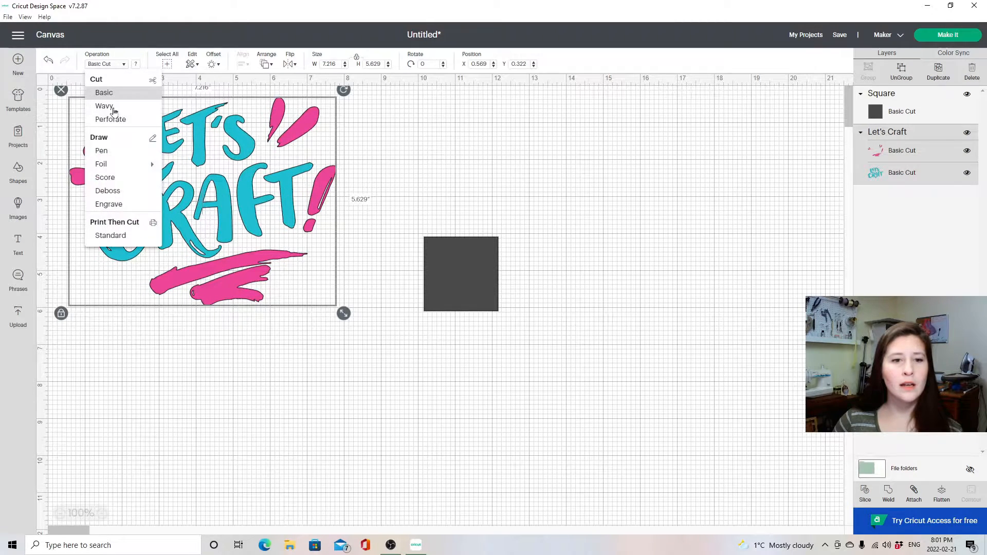
left_click(122, 157)
left_click_drag(344, 313, 318, 294)
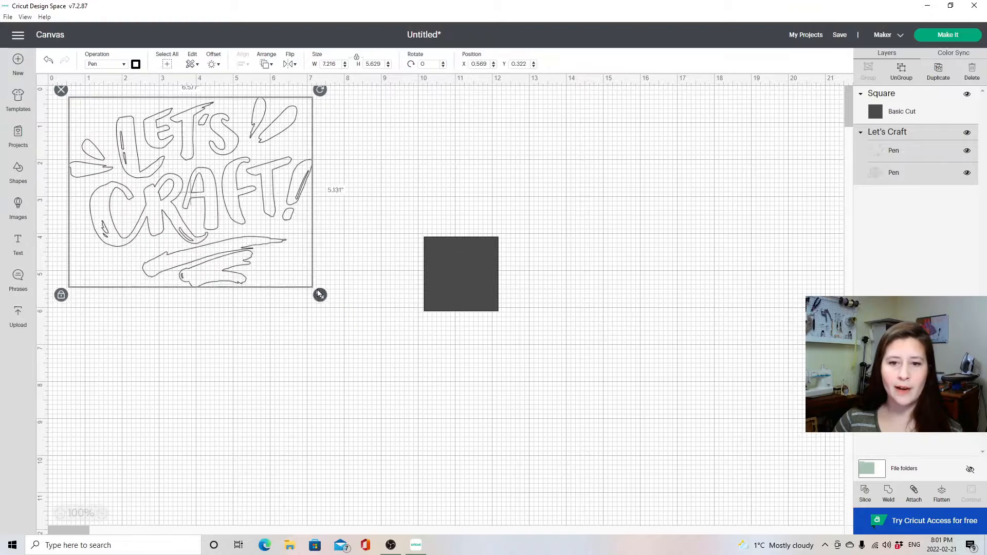
left_click(399, 168)
left_click_drag(220, 176, 225, 185)
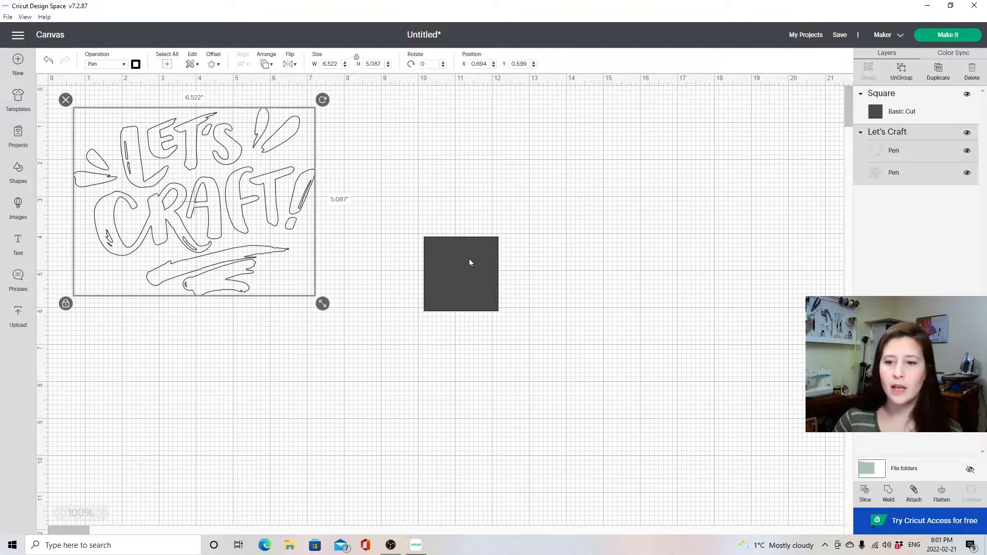
- Move the square to the canvas's upper-left corner, enlarge it over the Let's Craft design, and set its width to 8 in
left_click_drag(469, 259, 75, 91)
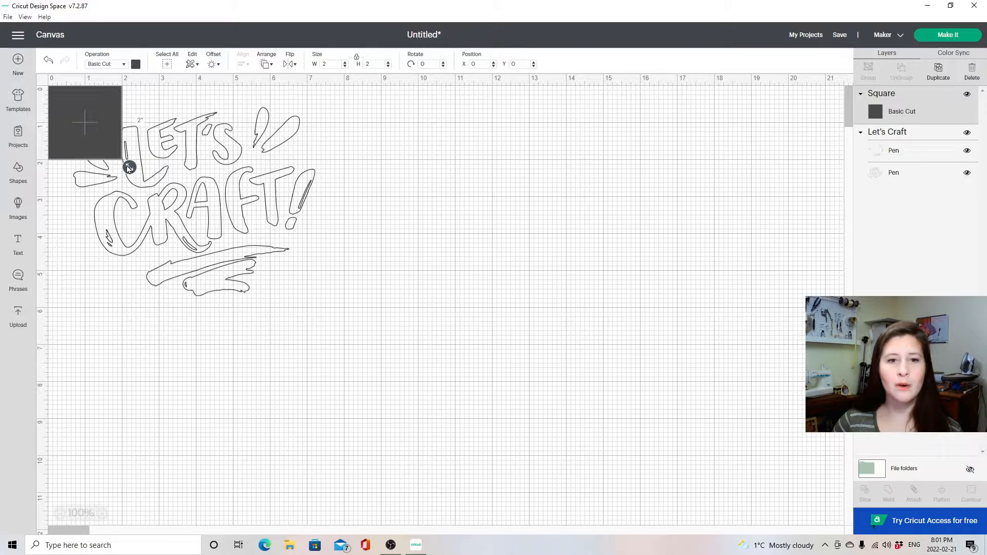
left_click_drag(128, 168, 368, 376)
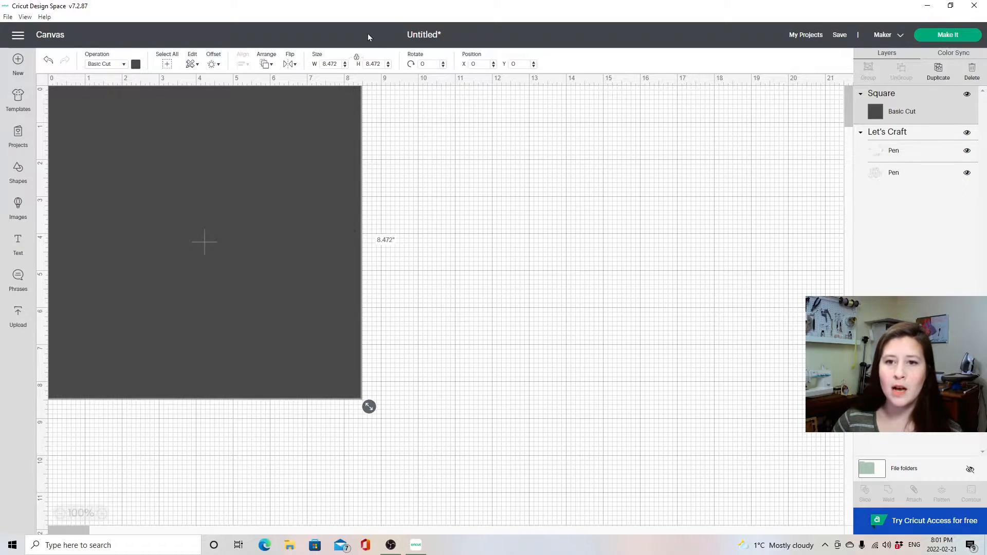
left_click(329, 64)
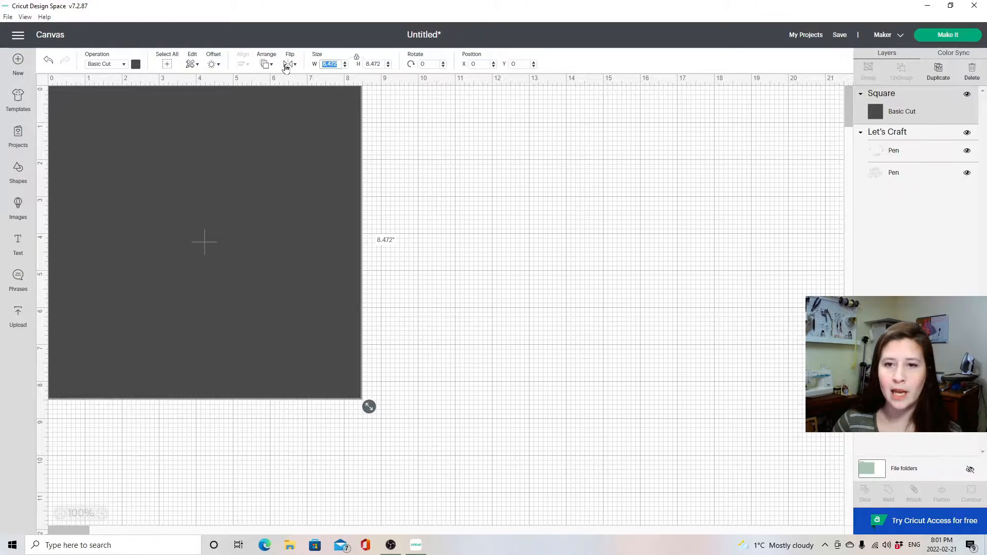
type("8")
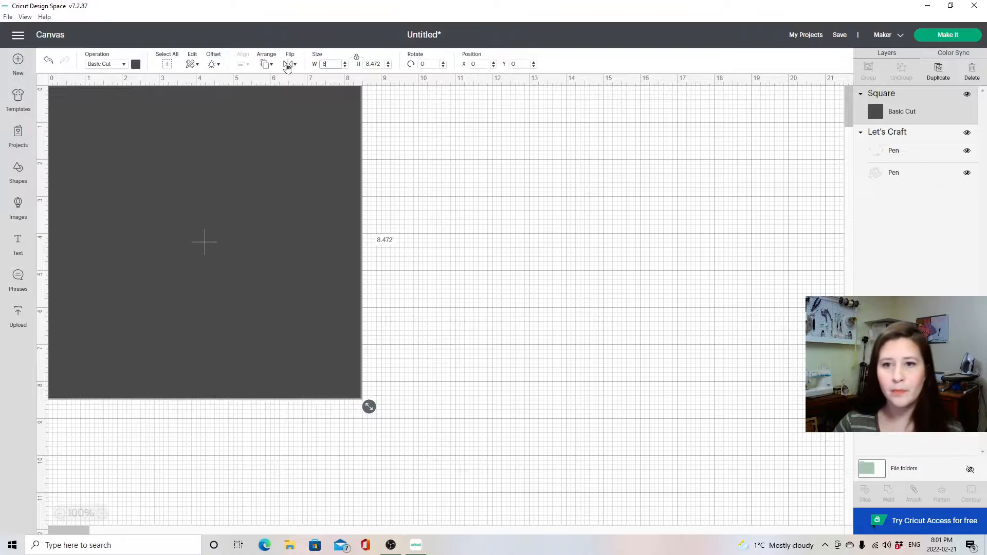
key("Tab")
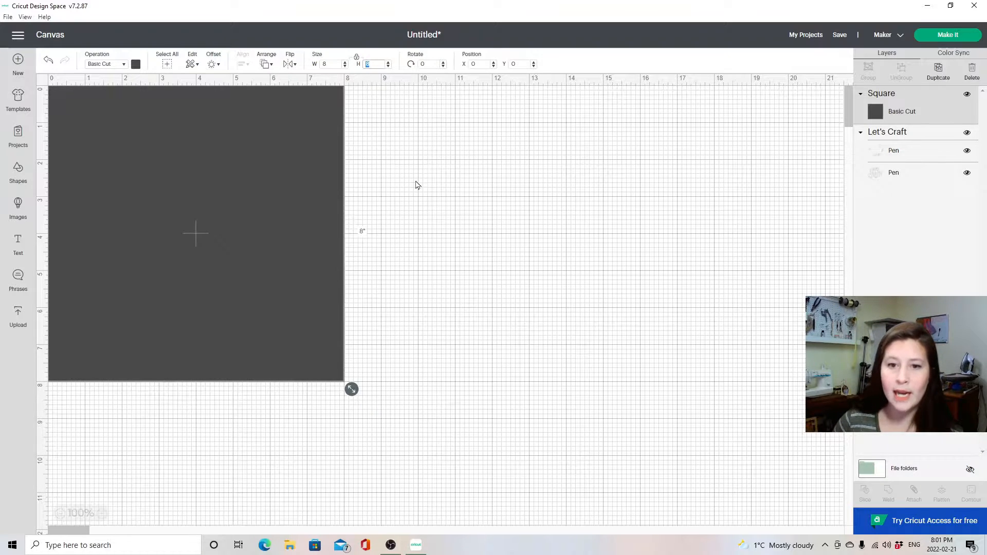
left_click(417, 185)
left_click(198, 228)
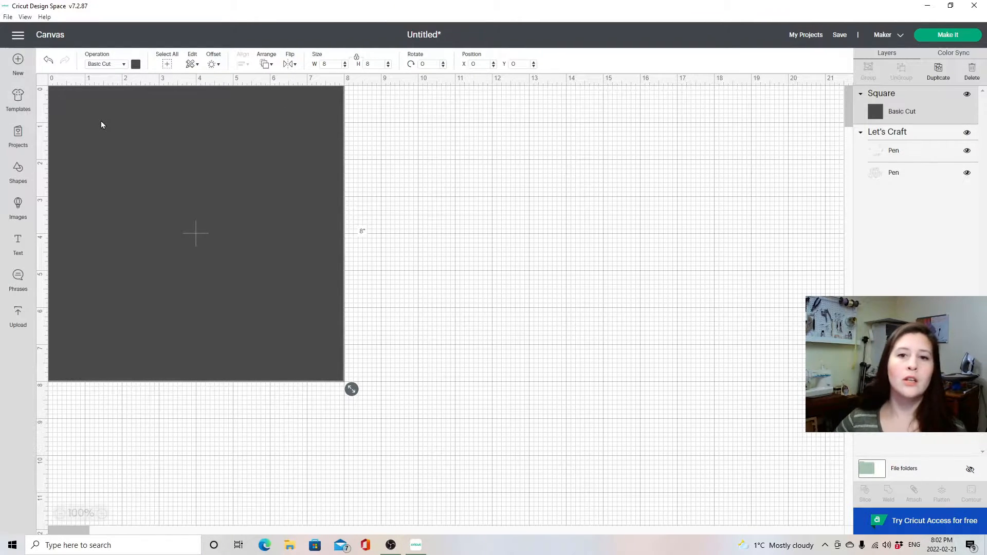
- Send the square to the back, behind the Let's Craft design, and move the design about 0.6 in lower
left_click(265, 65)
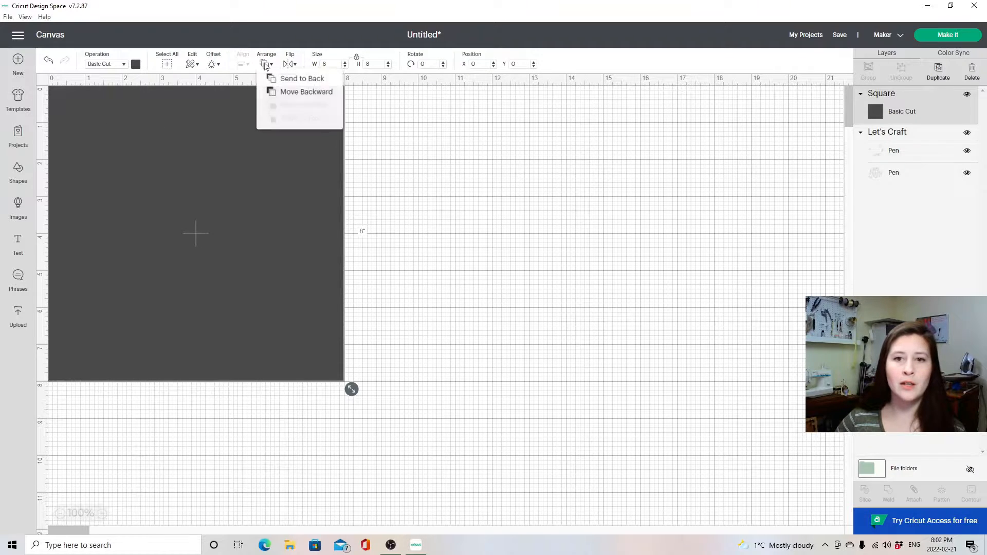
left_click(290, 81)
left_click(451, 122)
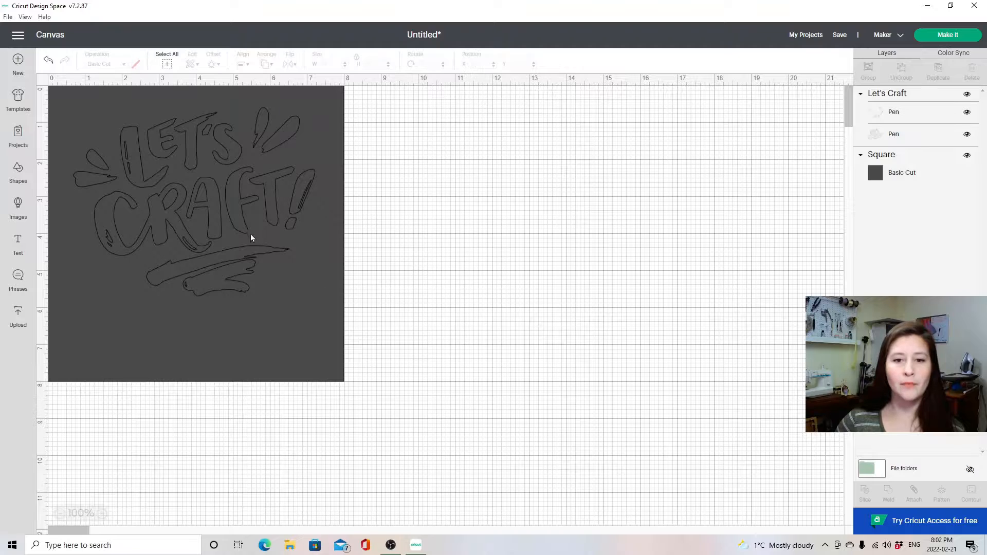
left_click_drag(251, 237, 251, 259)
- Change the square's material color to white
left_click(294, 360)
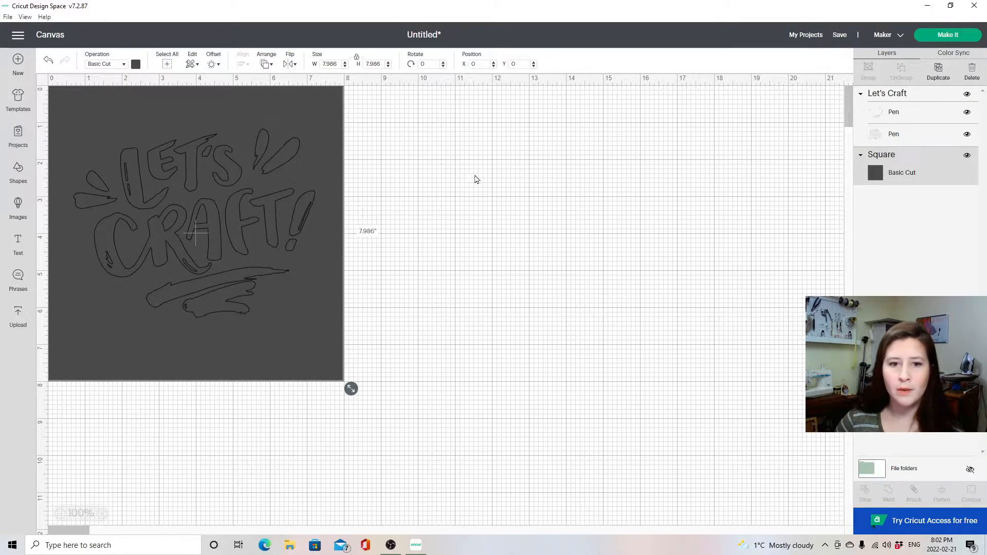
left_click(136, 64)
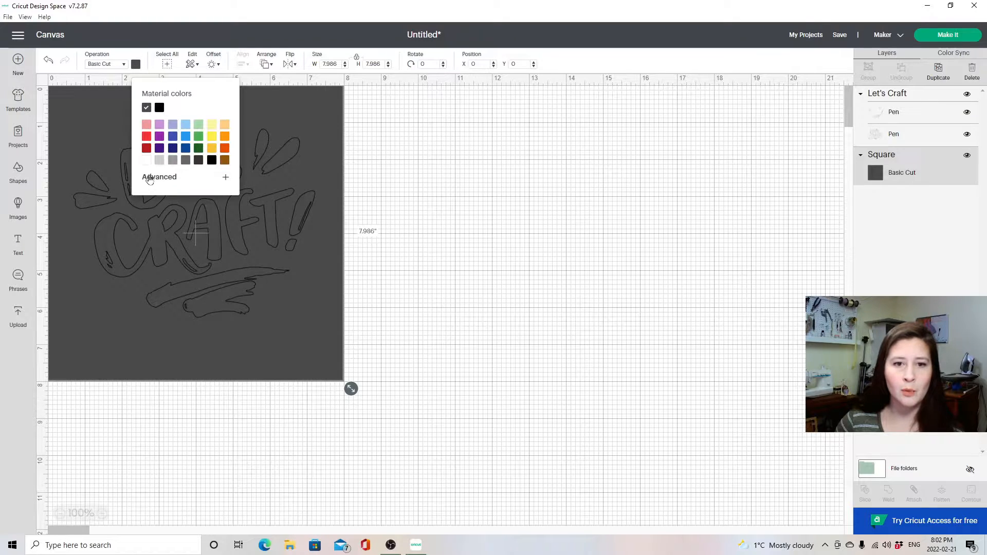
left_click(147, 160)
left_click(529, 290)
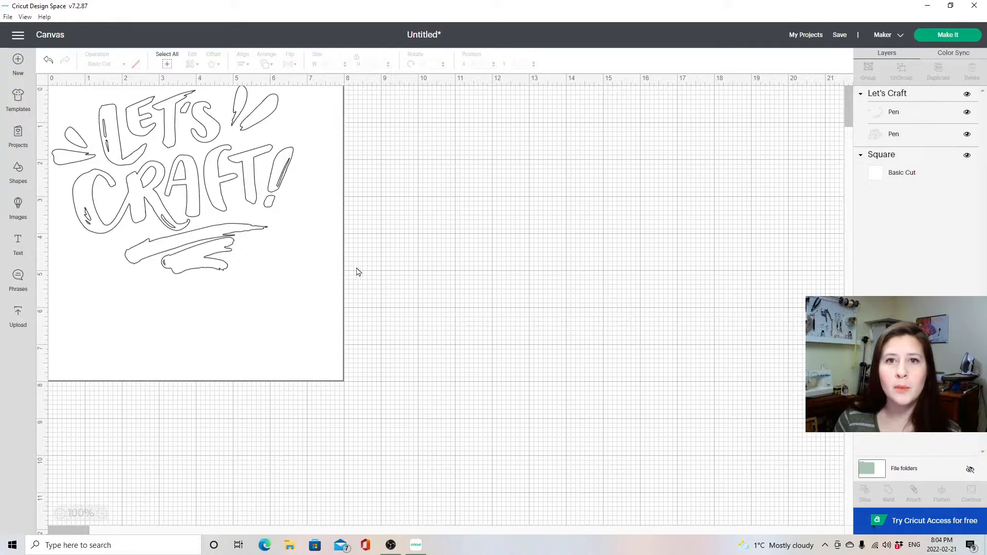
- Align the Let's Craft design and the white square with the Center option
left_click_drag(287, 343, 288, 345)
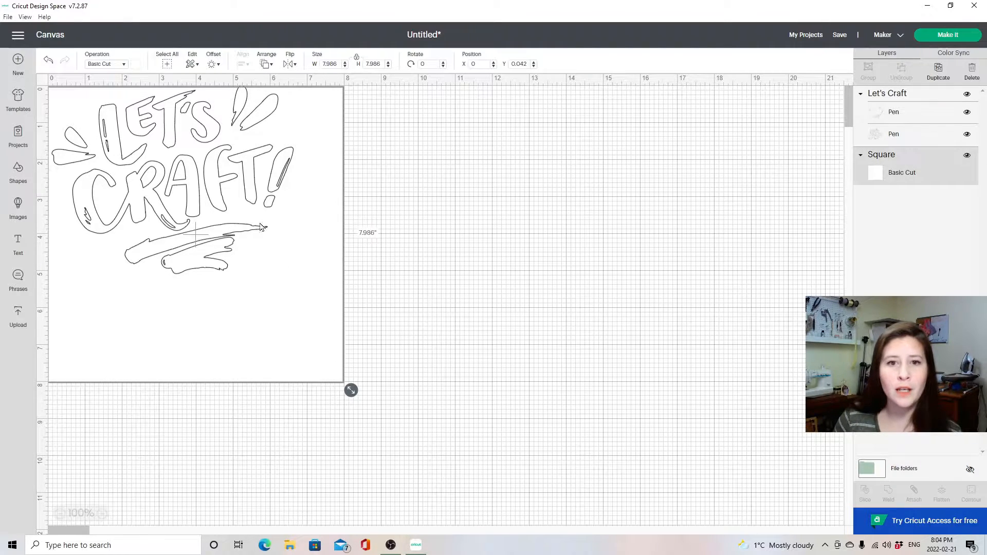
left_click(195, 181, "shift")
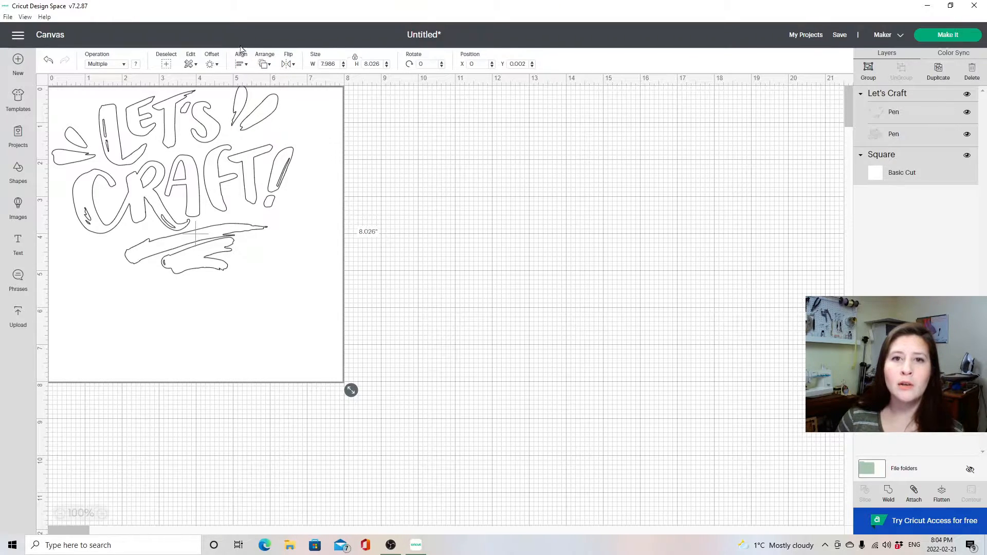
left_click(240, 65)
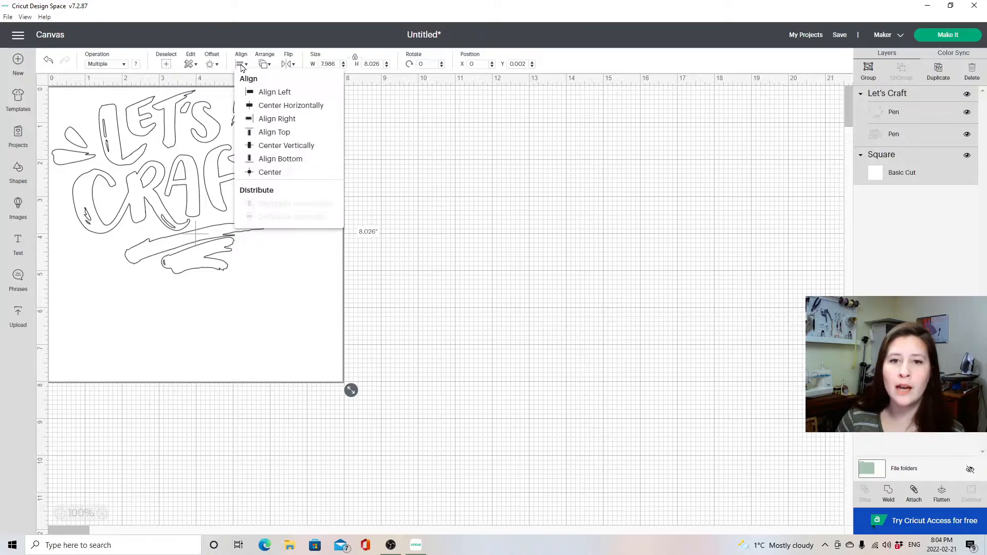
left_click(268, 173)
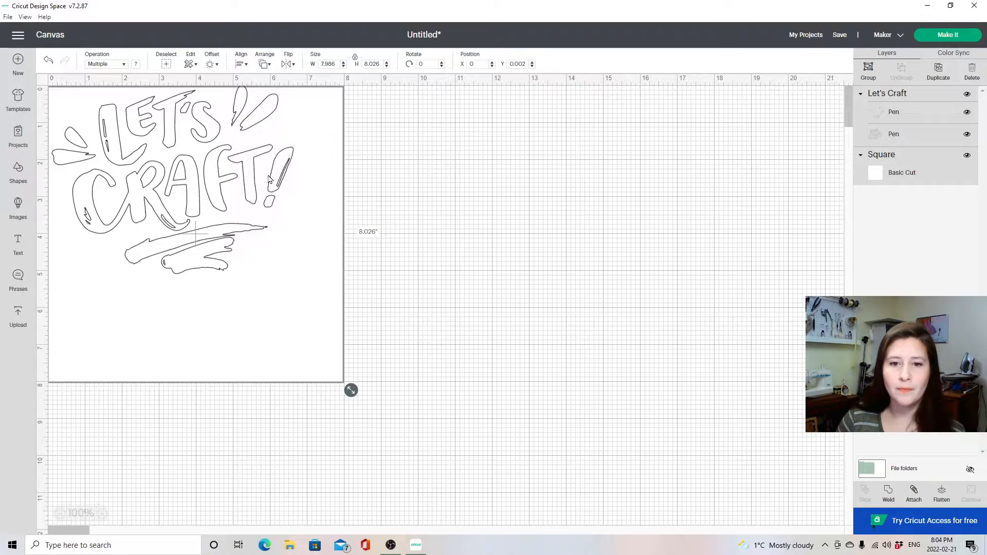
left_click(478, 185)
- Move the Let's Craft design up to about Y 0.24 in and center it horizontally with the square
left_click(244, 239)
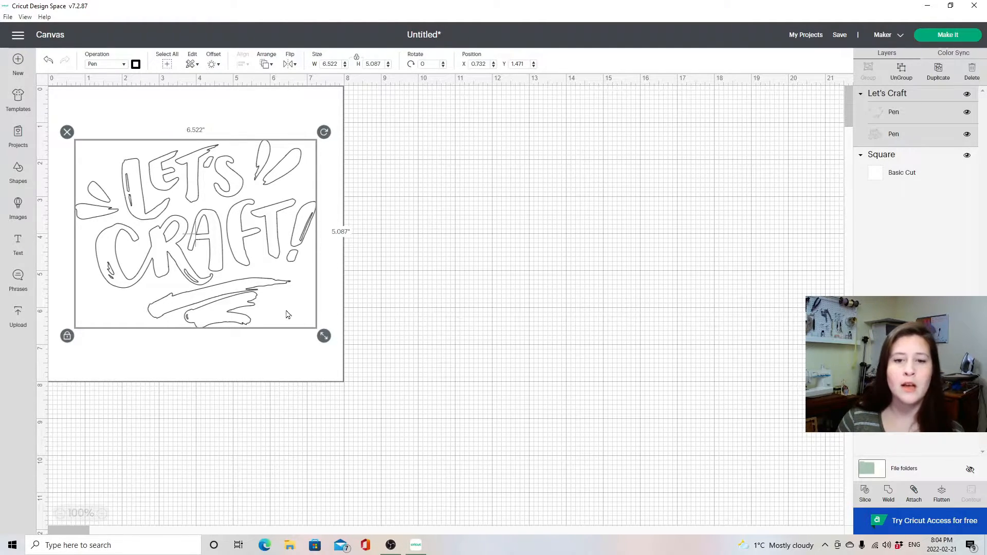
left_click_drag(253, 270, 250, 224)
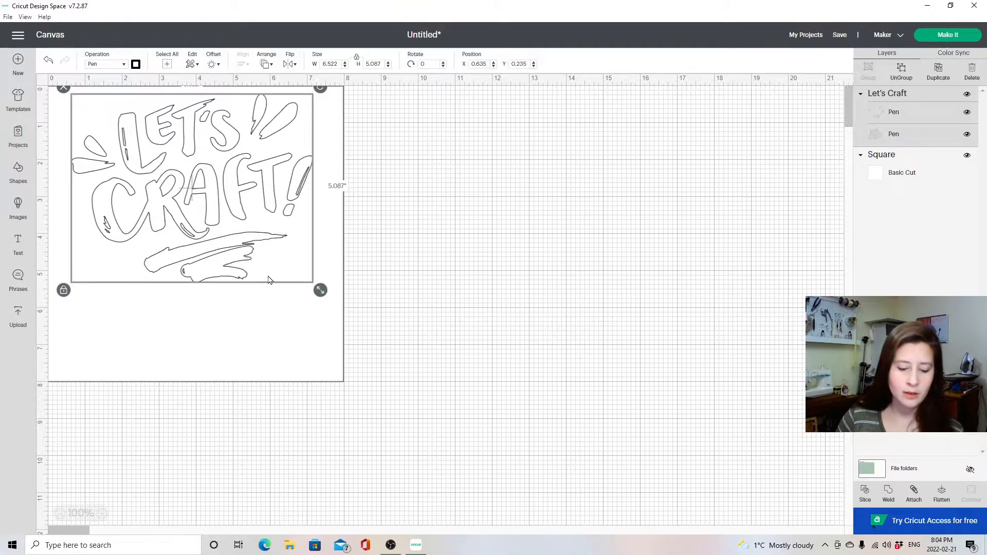
left_click(269, 325, "shift")
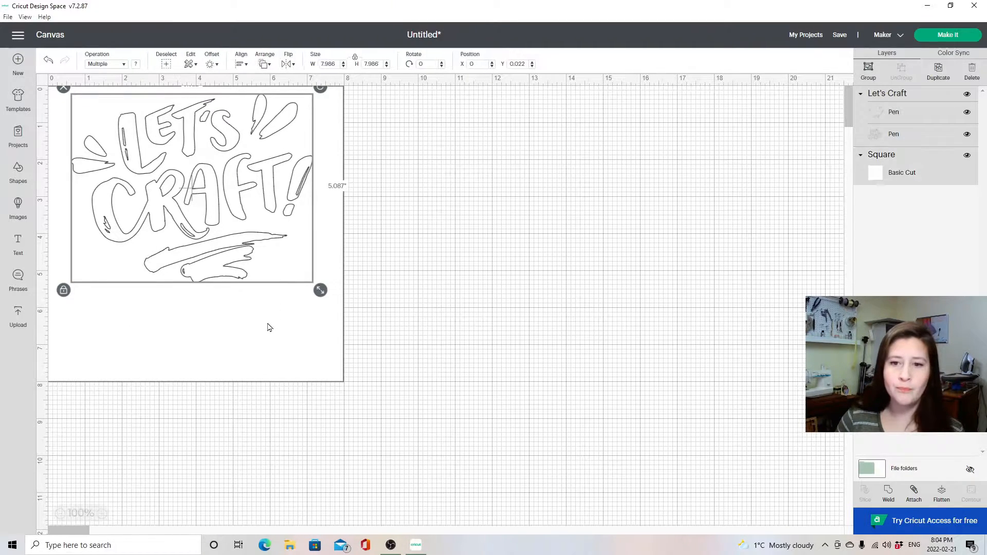
left_click(240, 65)
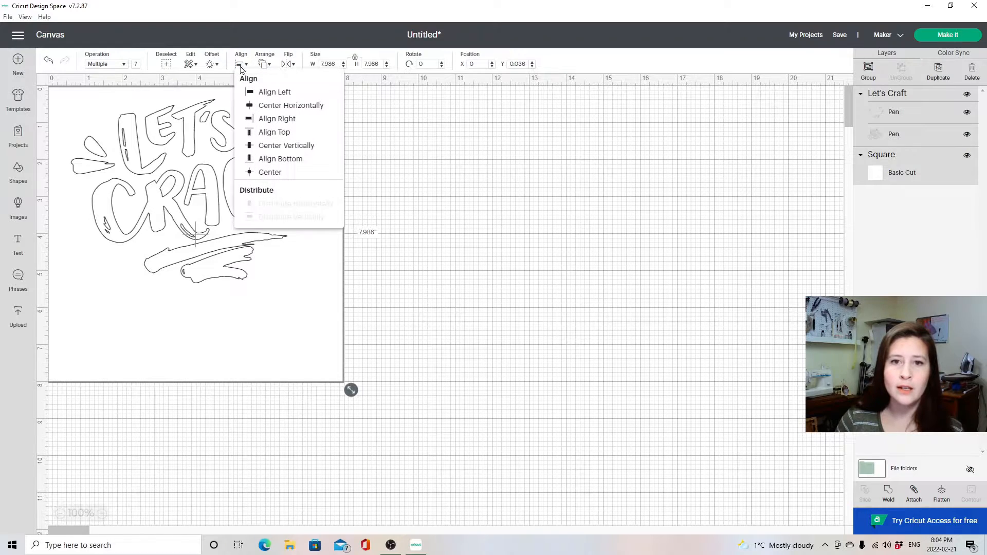
left_click(289, 107)
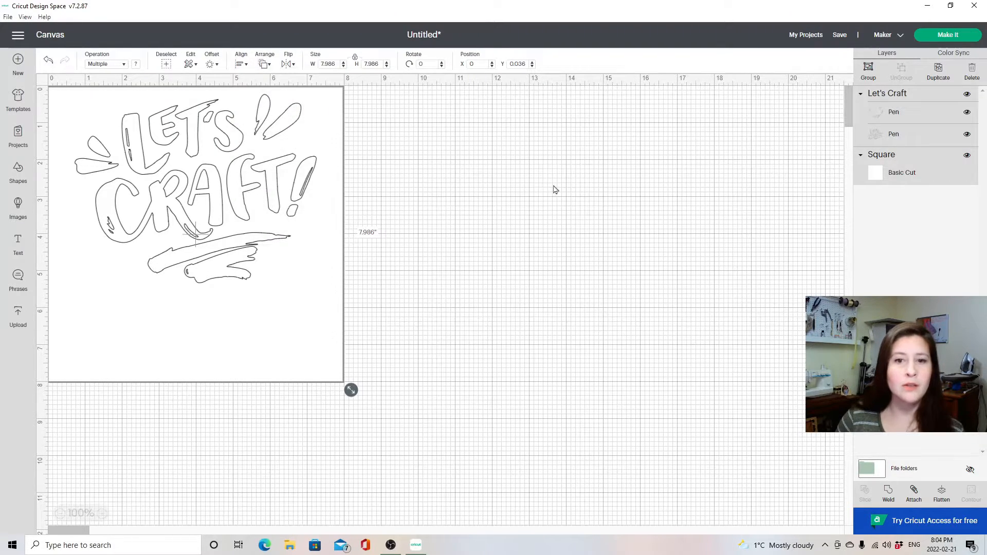
left_click_drag(233, 184, 234, 186)
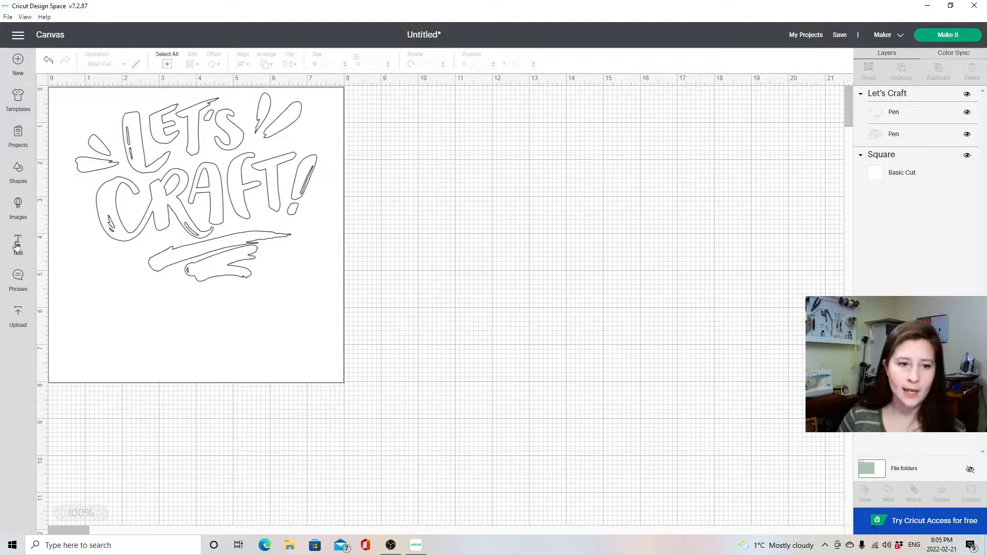
- Add the text "2022 Receipts", make it 6 in wide and place it below the Let's Craft design on the square
left_click(17, 245)
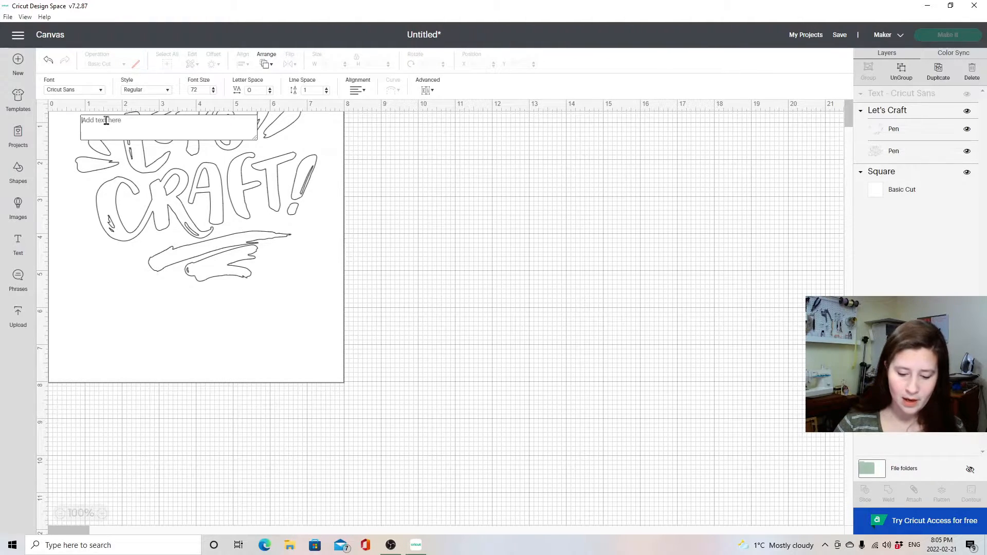
type("20")
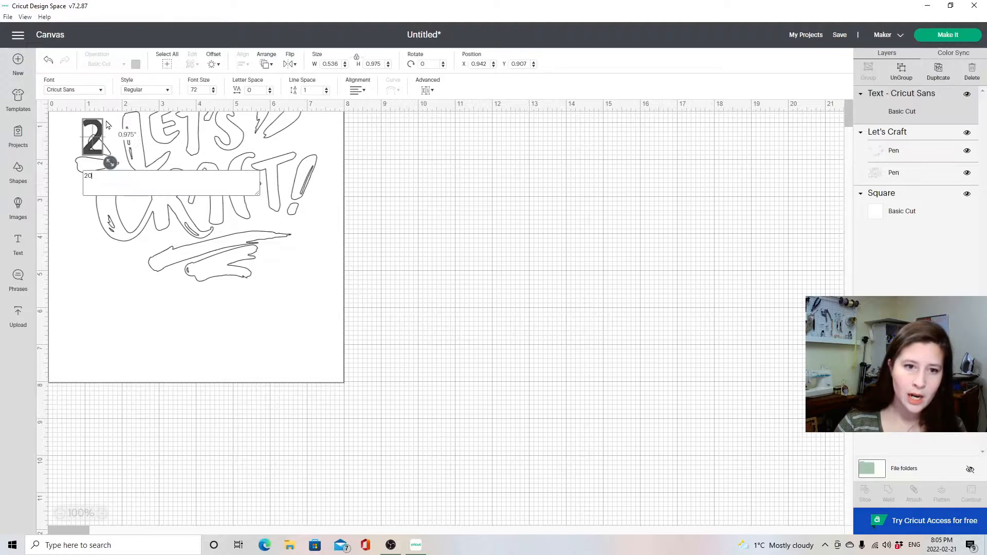
type("22 Receipts")
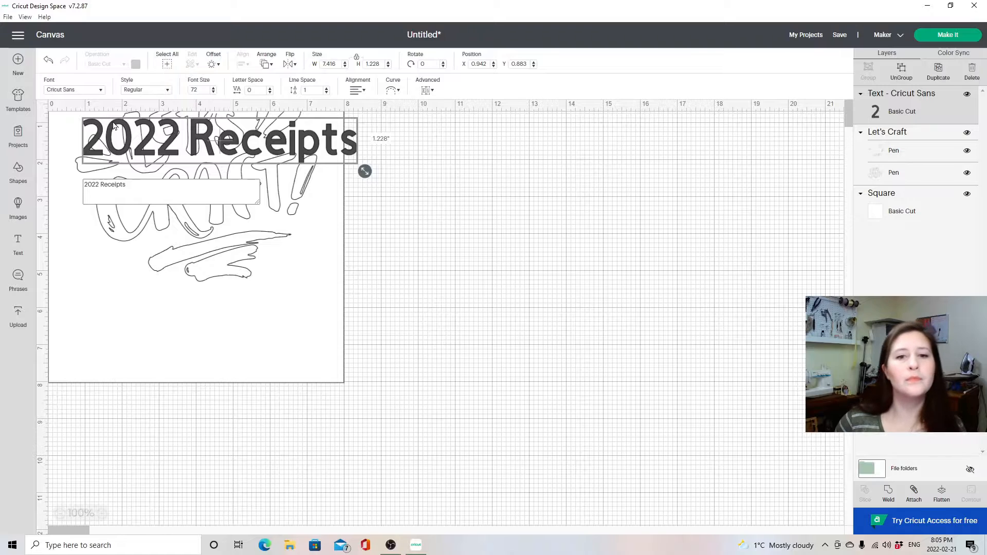
left_click(448, 287)
left_click_drag(257, 152, 241, 352)
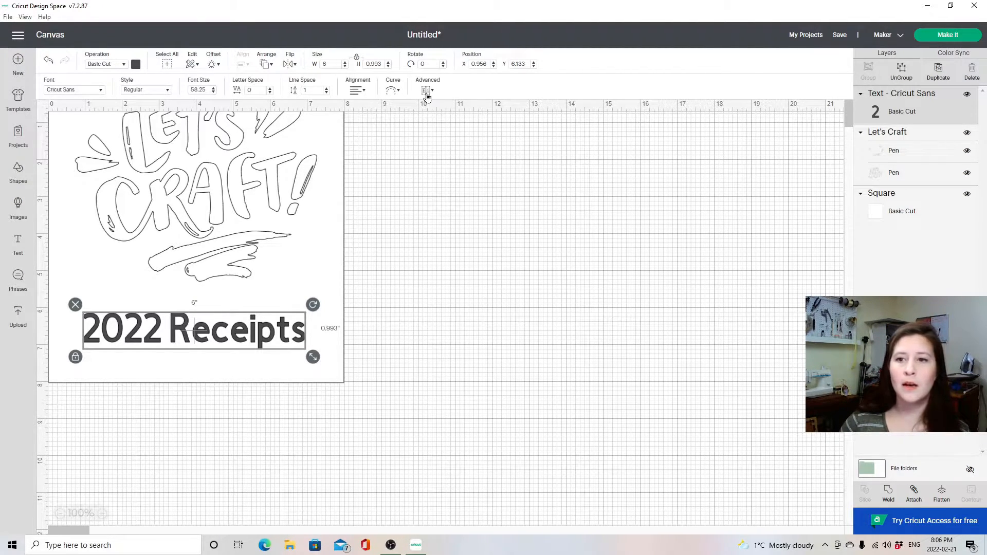
- Browse the available system fonts for the 2022 Receipts text
left_click(75, 90)
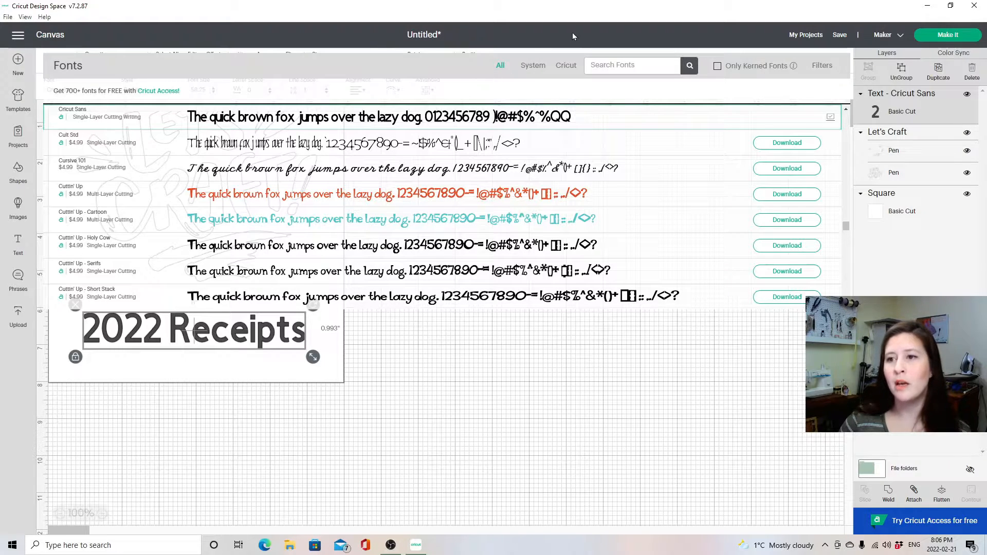
left_click(533, 65)
scroll(364, 184, "down", 3)
scroll(364, 184, "down", 10)
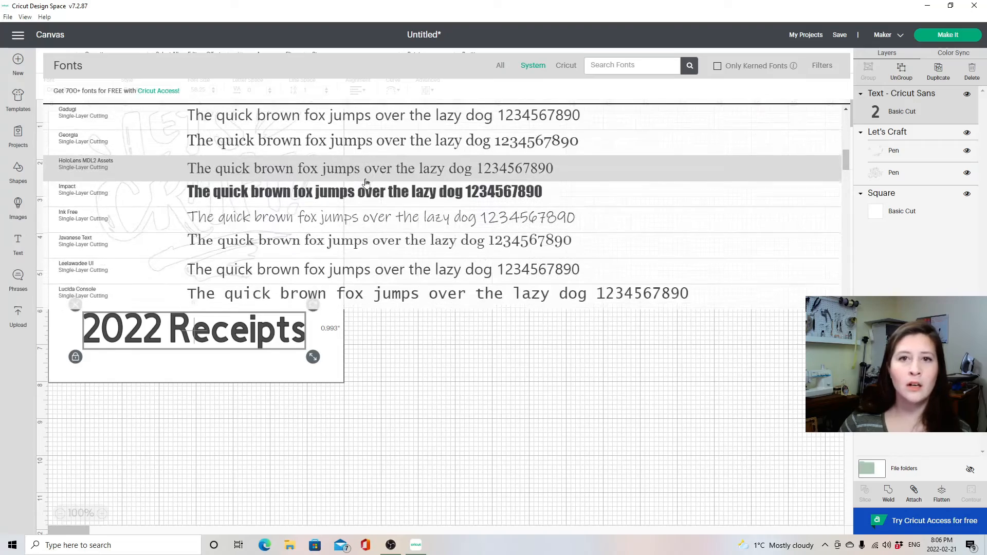
scroll(367, 180, "down", 10)
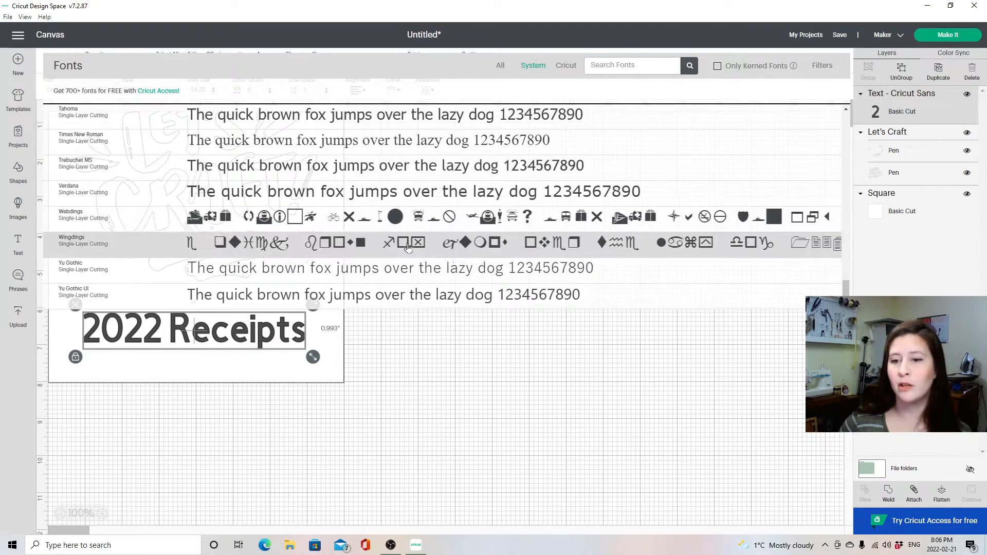
scroll(390, 221, "up", 5)
scroll(390, 219, "up", 20)
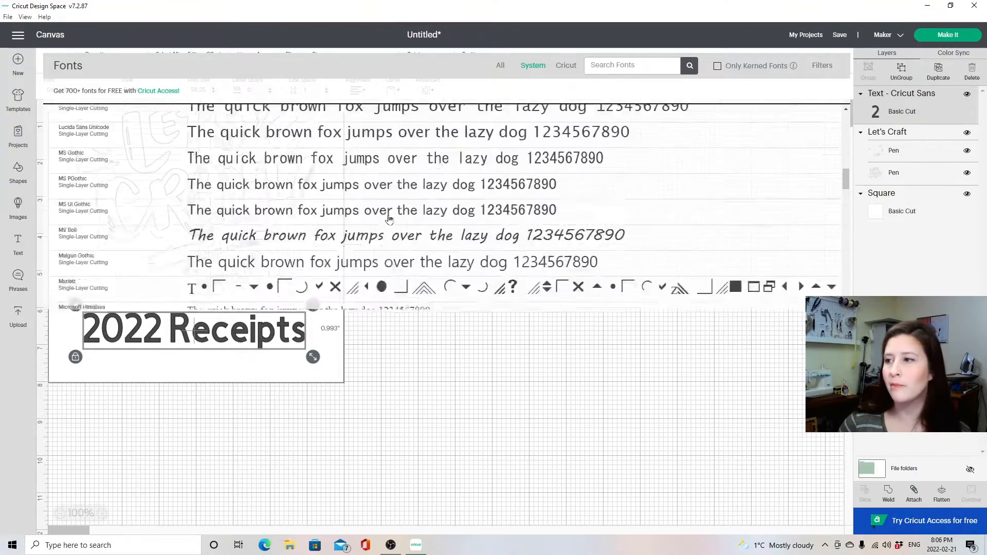
- Search all fonts for "kyden" and apply the Kyden font to the 2022 Receipts text
left_click(496, 69)
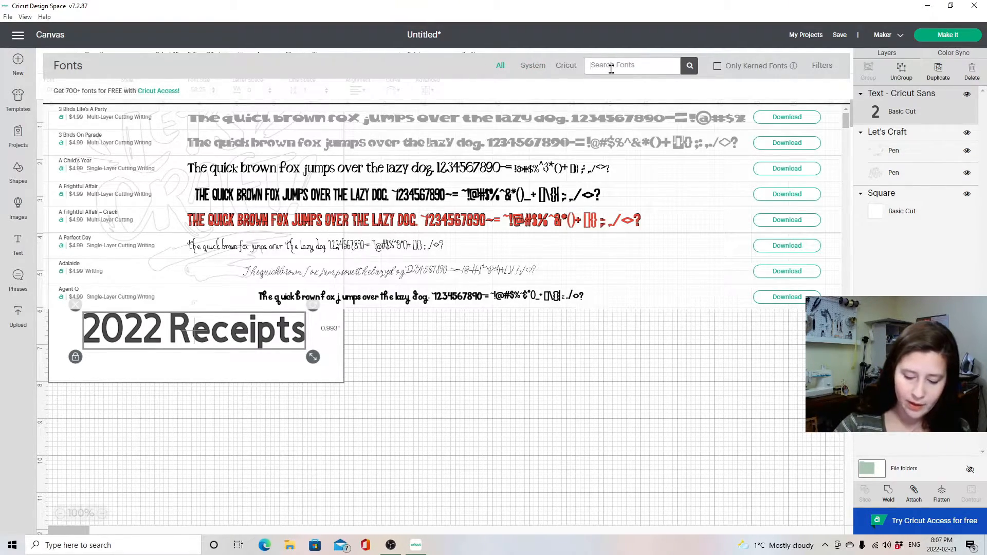
type("k")
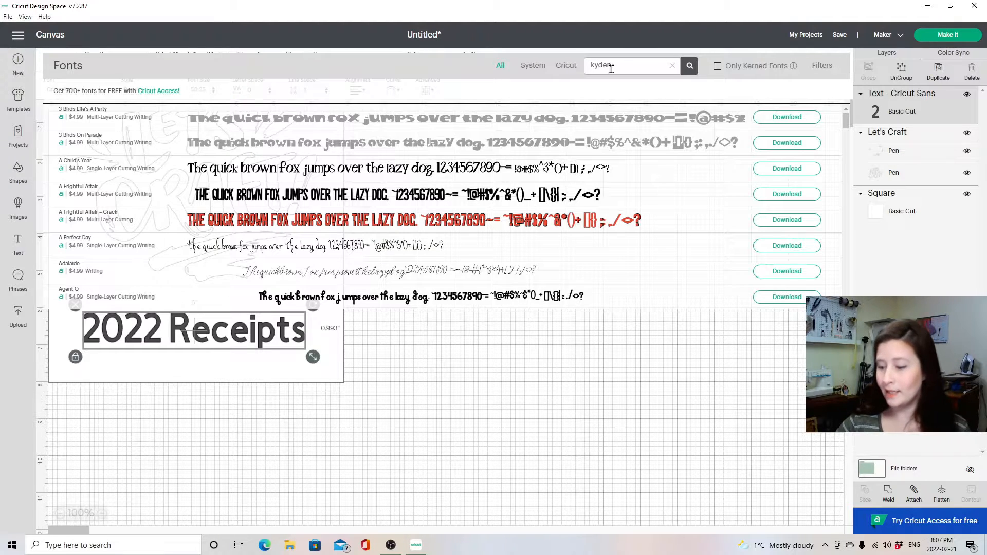
type("yden")
left_click(209, 119)
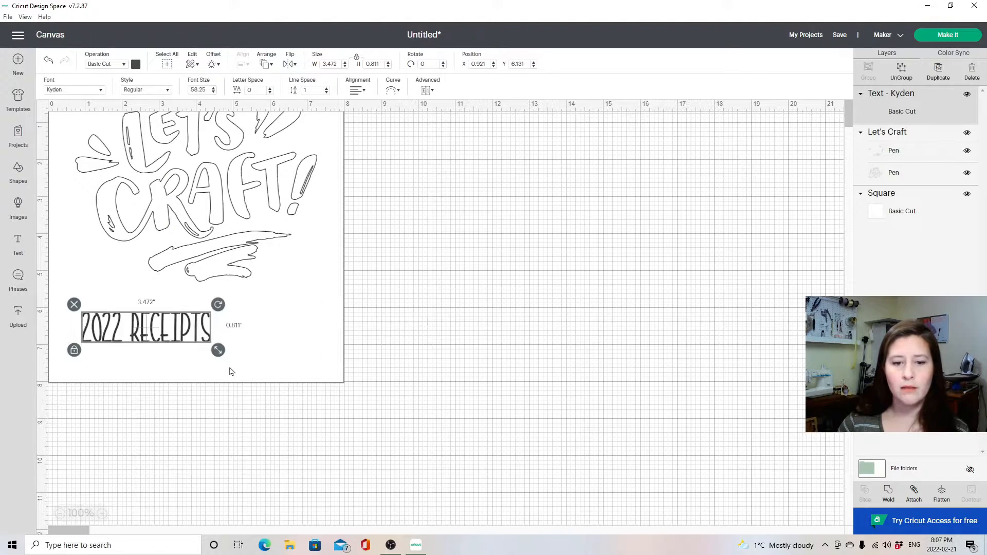
- Enlarge the 2022 Receipts text to about 3.76 in wide and move it to about X 1.99, Y 6.23 in
left_click_drag(217, 352, 230, 353)
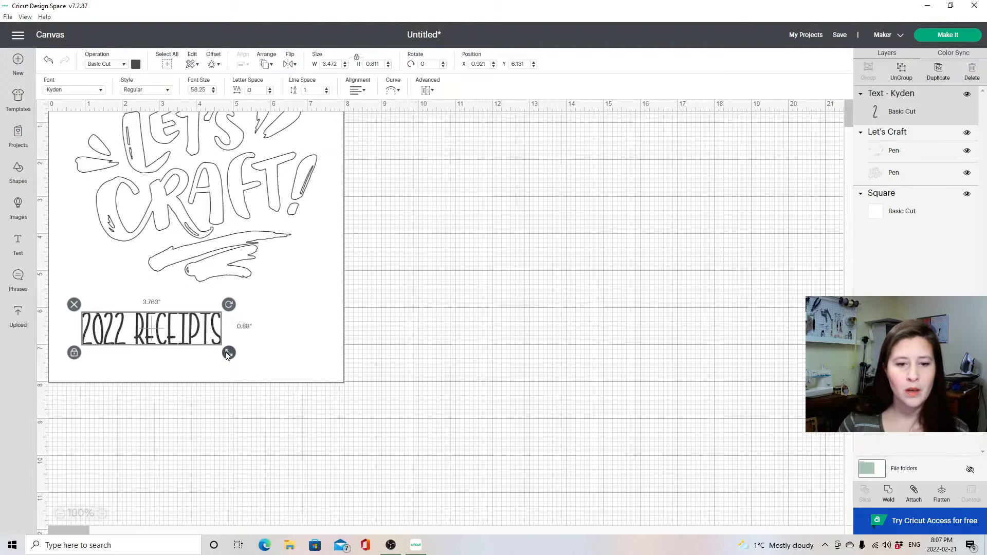
left_click(270, 331)
left_click_drag(176, 335, 215, 337)
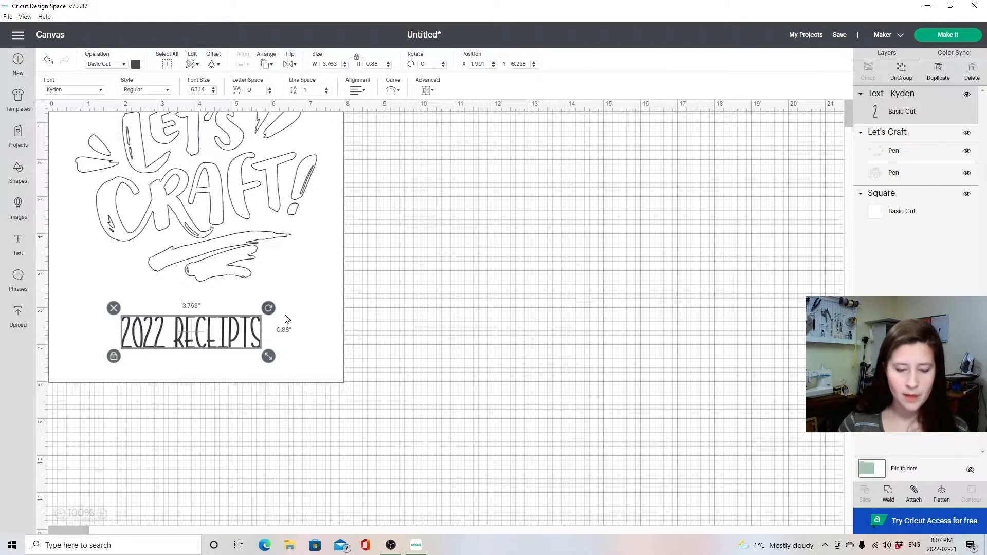
- Center the 2022 Receipts text horizontally with the white square
left_click(315, 321)
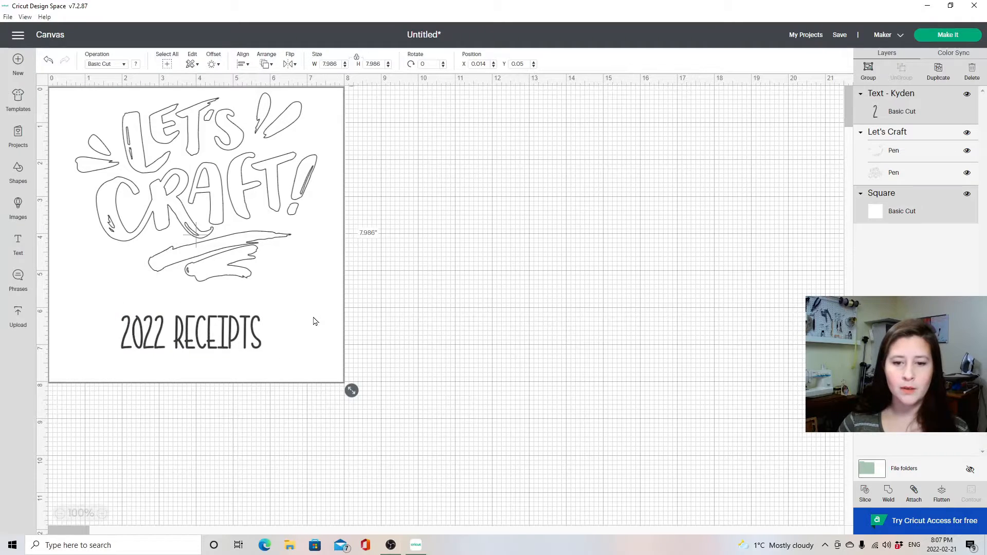
left_click(242, 64)
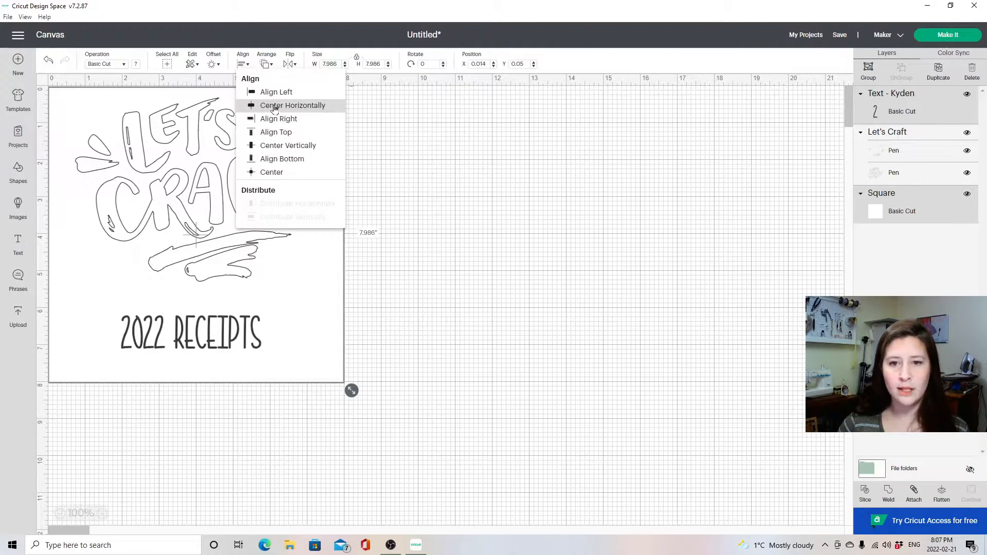
left_click(273, 105)
left_click(415, 287)
- Change the operation of the 2022 Receipts text to Pen
left_click(230, 328)
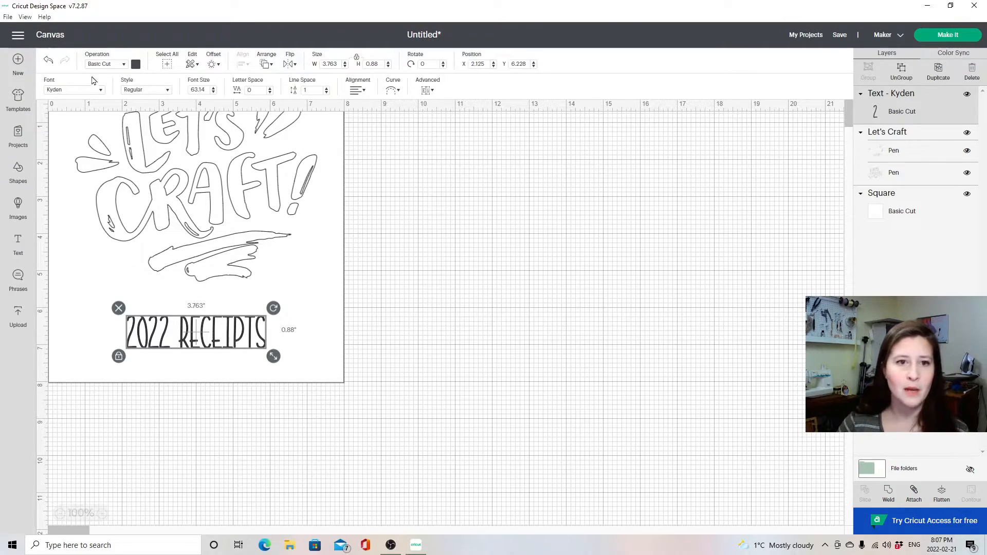
left_click(104, 65)
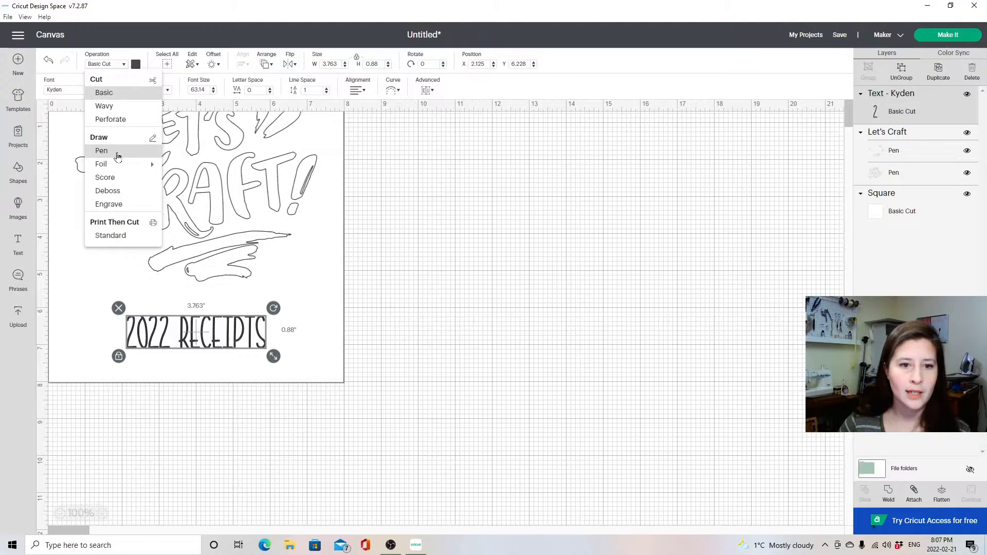
left_click(117, 152)
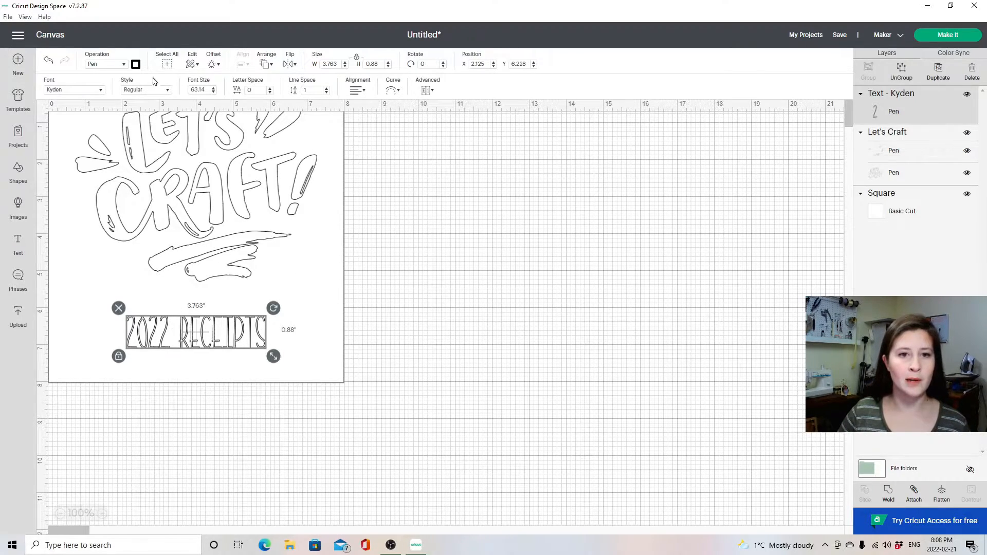
- Try the Raspberry fine point pen color on the 2022 Receipts text and return it to Black
left_click(136, 65)
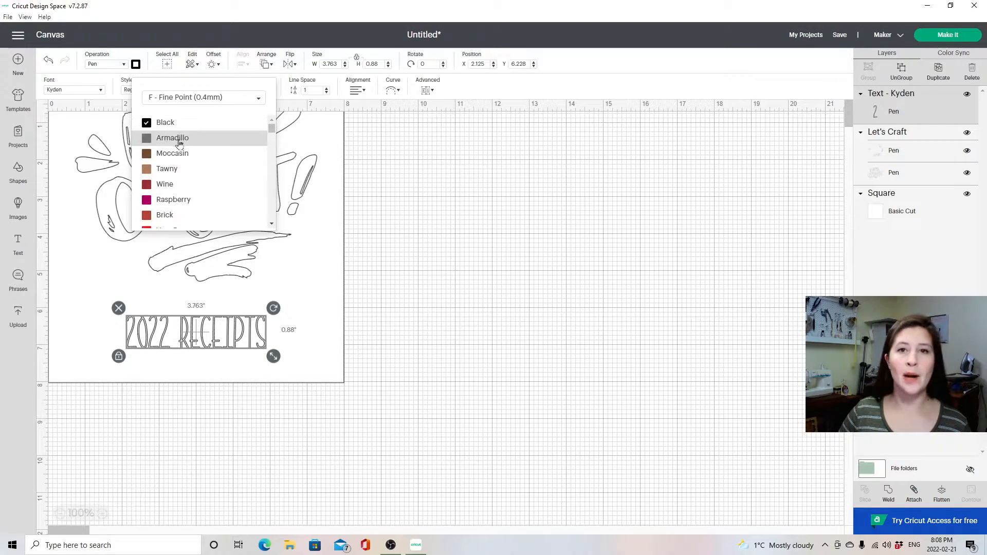
left_click(184, 202)
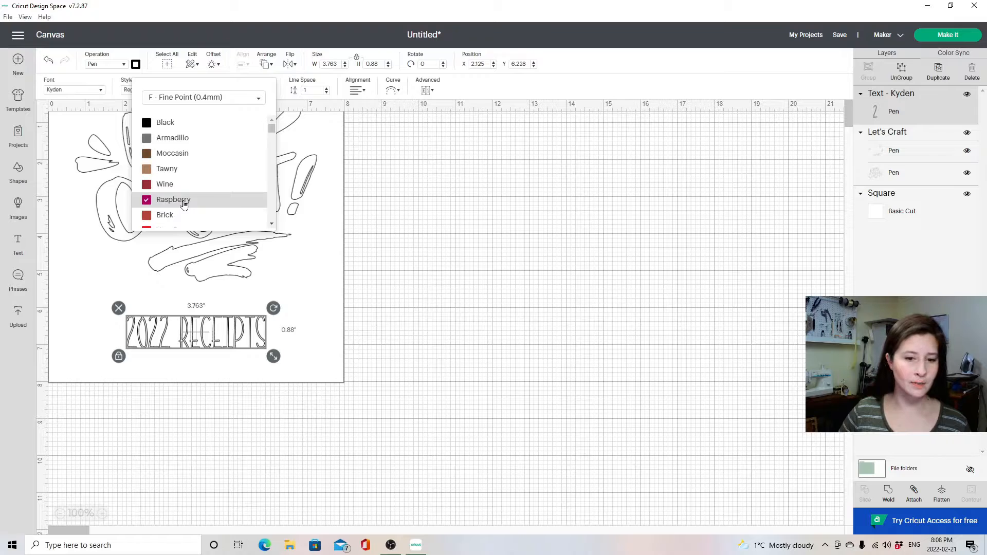
left_click(179, 123)
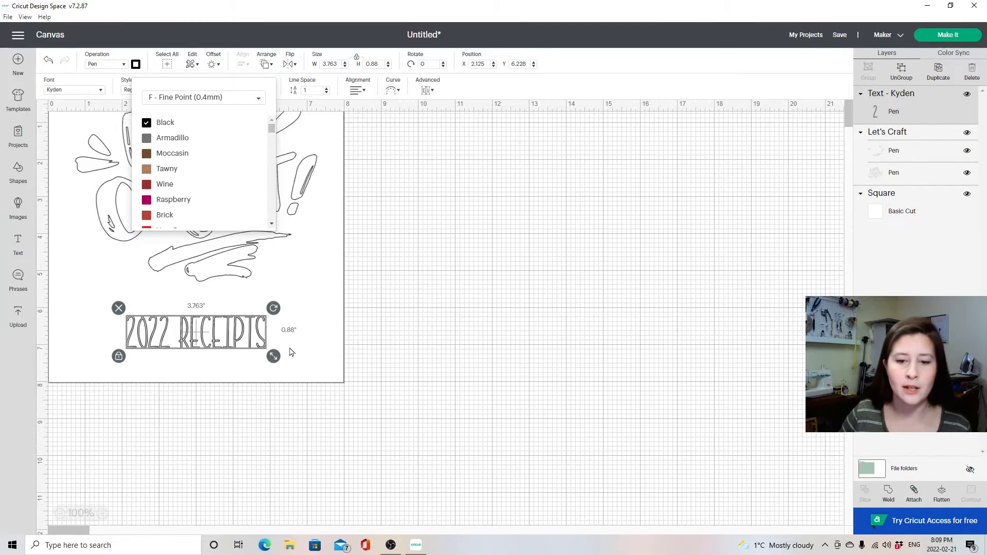
left_click(303, 361)
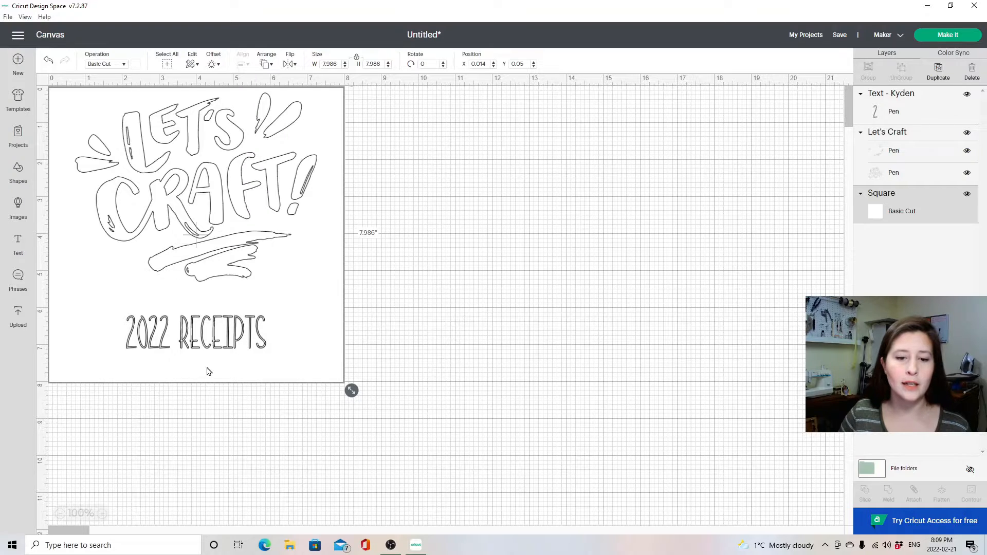
- Set the 2022 Receipts text's pen type to M - Marker (1mm) in Black
left_click(205, 337)
left_click(136, 64)
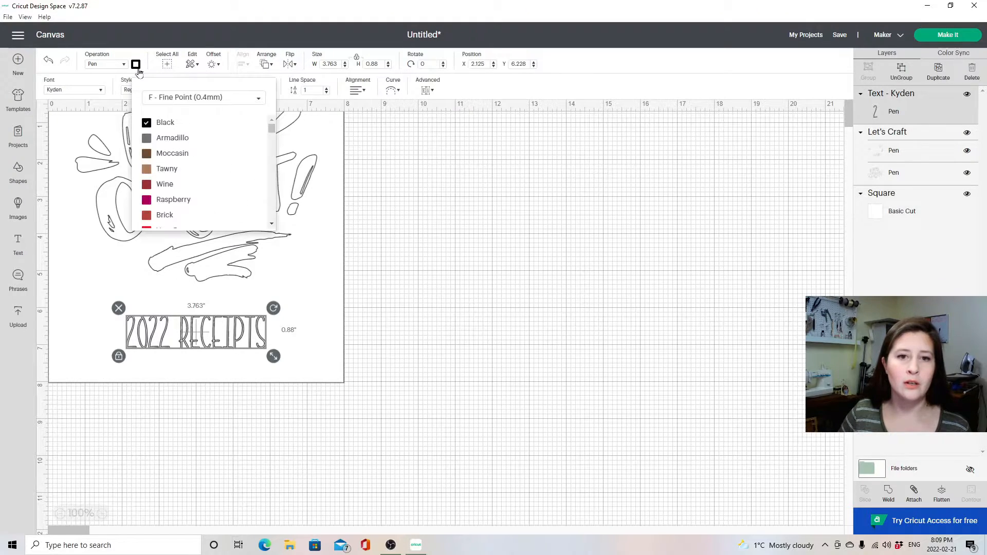
left_click(172, 96)
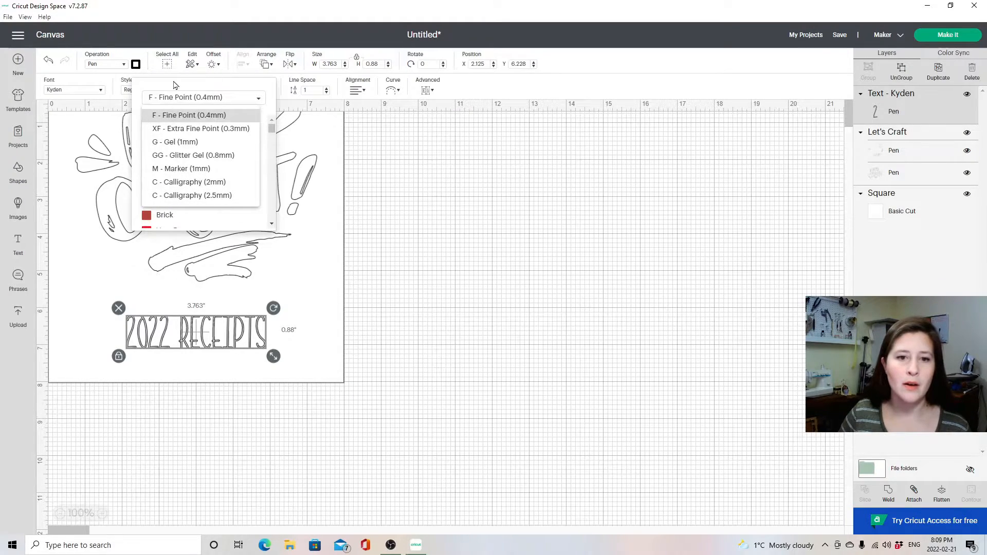
left_click(194, 170)
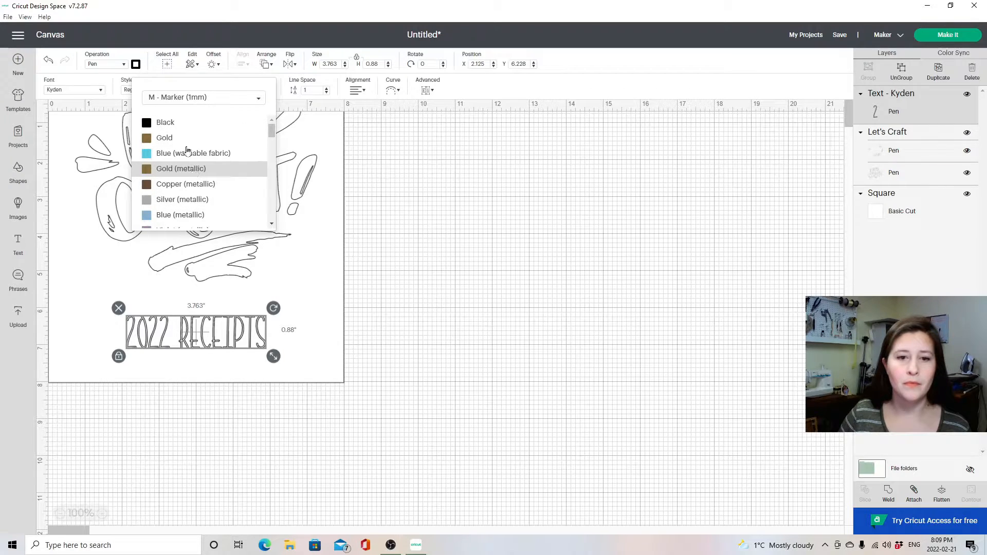
left_click(178, 127)
left_click(323, 304)
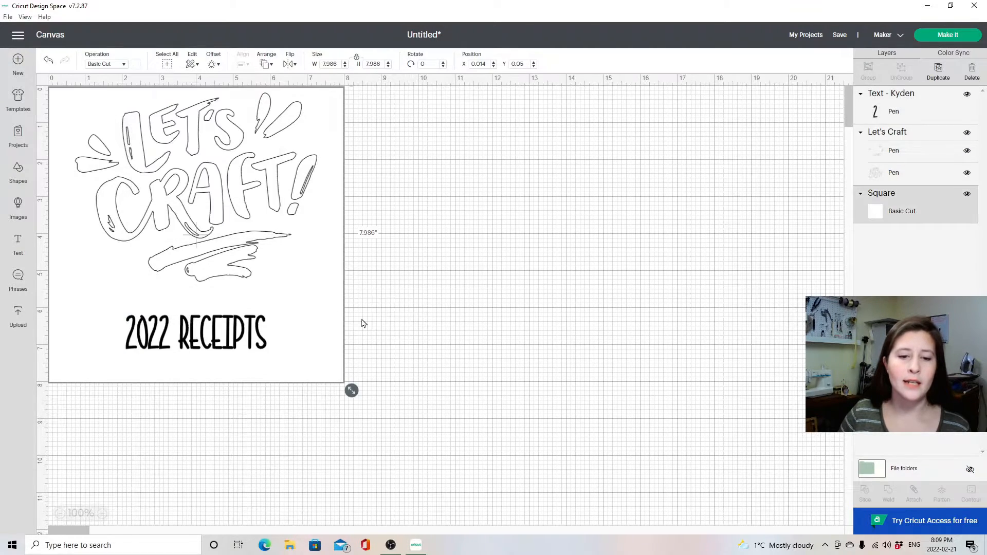
- Shrink the 2022 Receipts text to about 3.56 in wide and place it at about X 2.24, Y 6.33 in
left_click(234, 334)
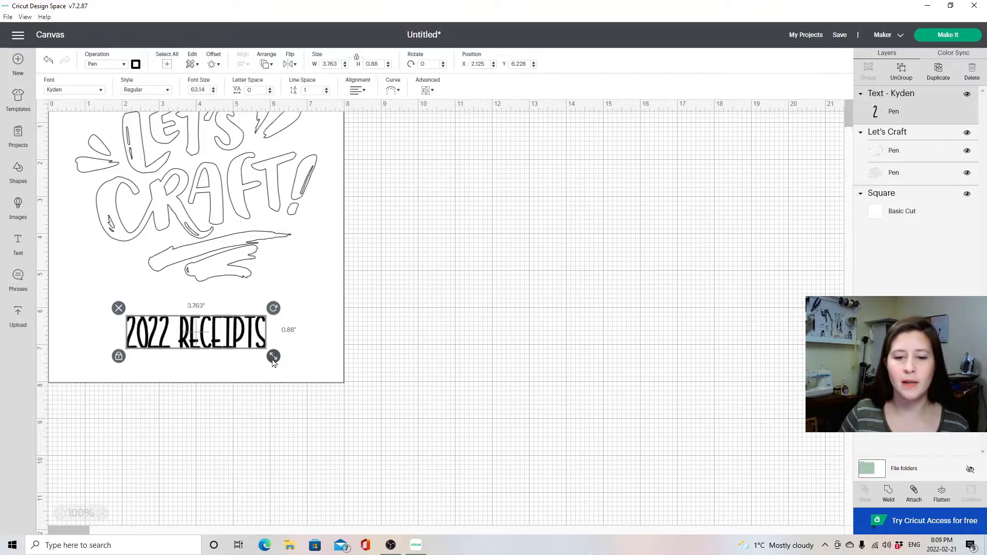
left_click_drag(273, 362, 273, 328)
left_click(348, 390)
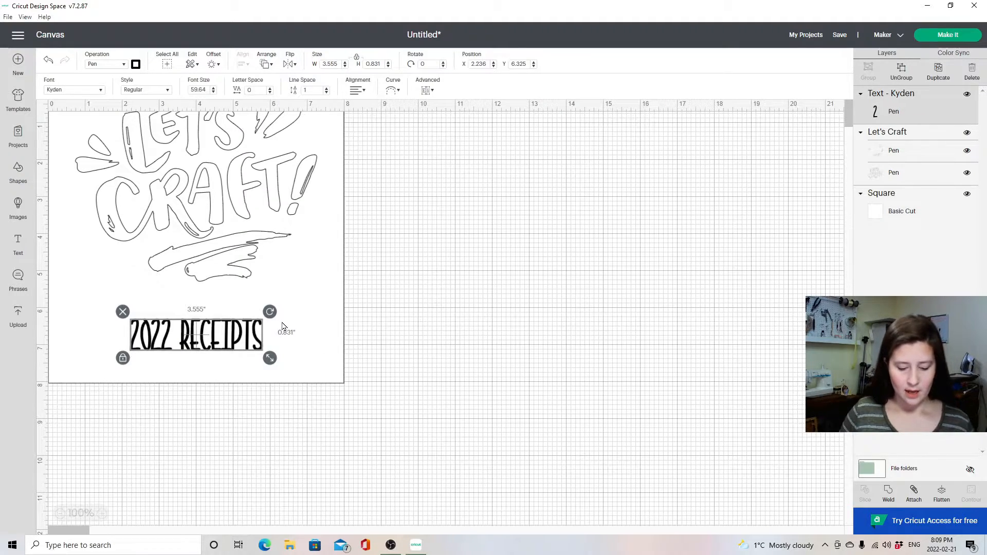
- Center the resized 2022 Receipts text horizontally with the square again
key("ctrl+a")
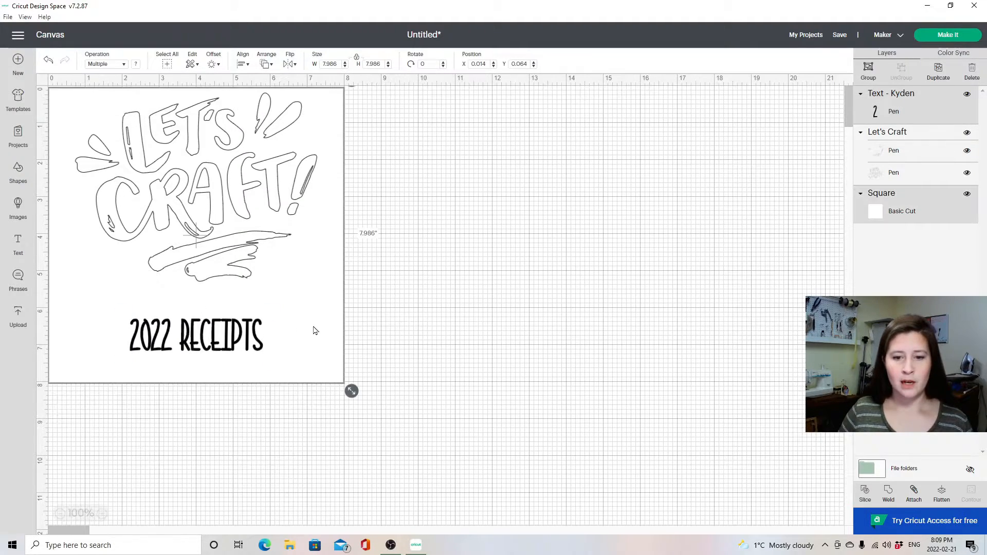
left_click(240, 64)
left_click(264, 104)
left_click(436, 260)
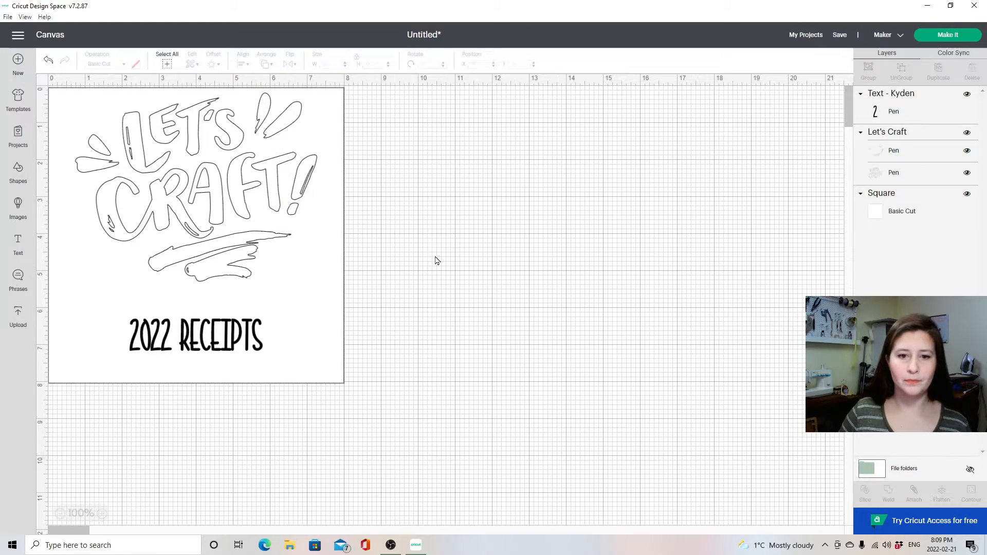
left_click(248, 159)
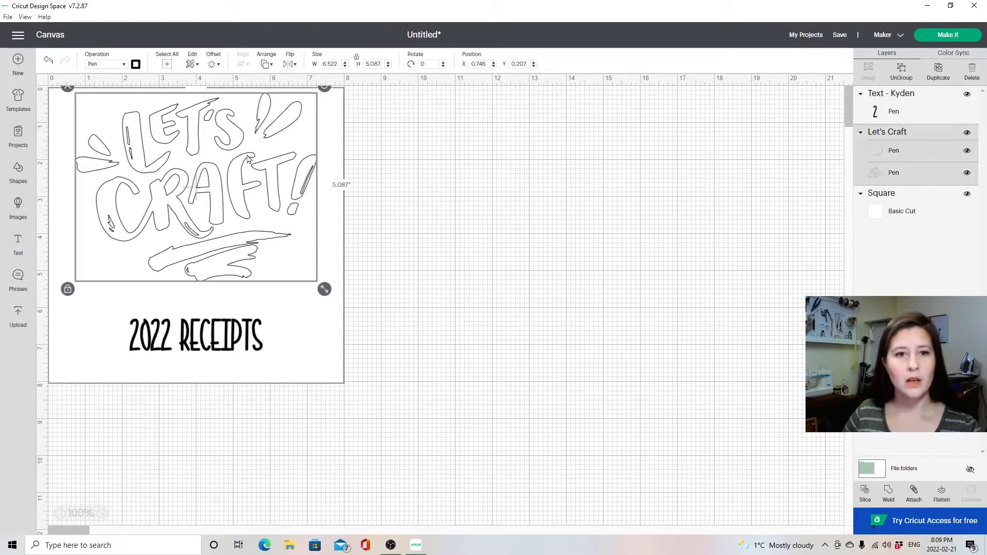
left_click(334, 367)
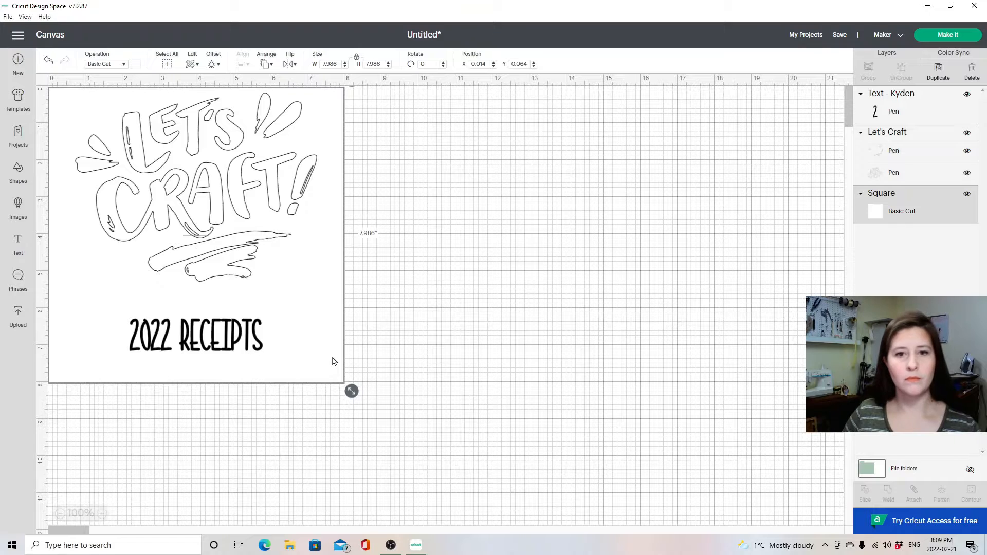
left_click(424, 286)
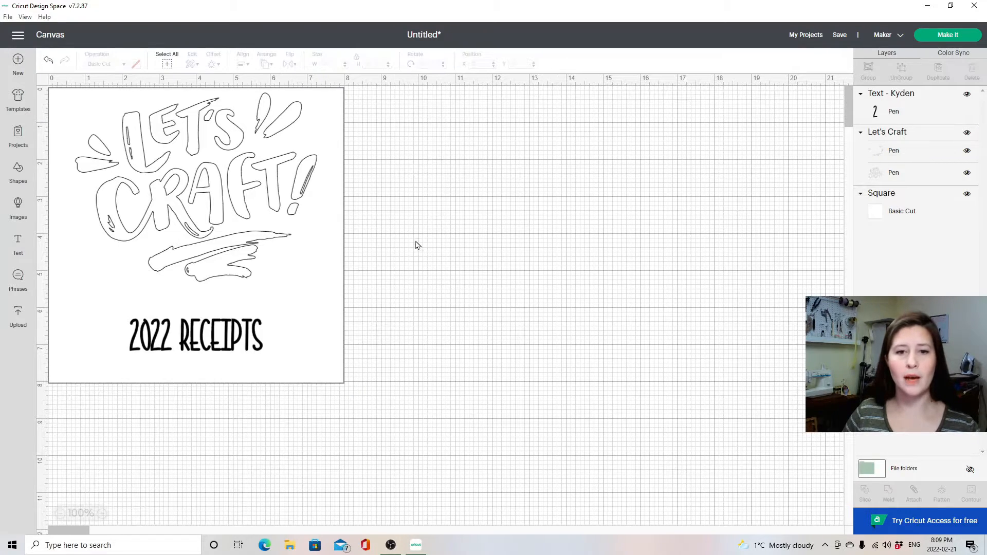
- Move the Let's Craft image down to about Y 0.555 in and center it horizontally with the square
left_click_drag(257, 173, 259, 184)
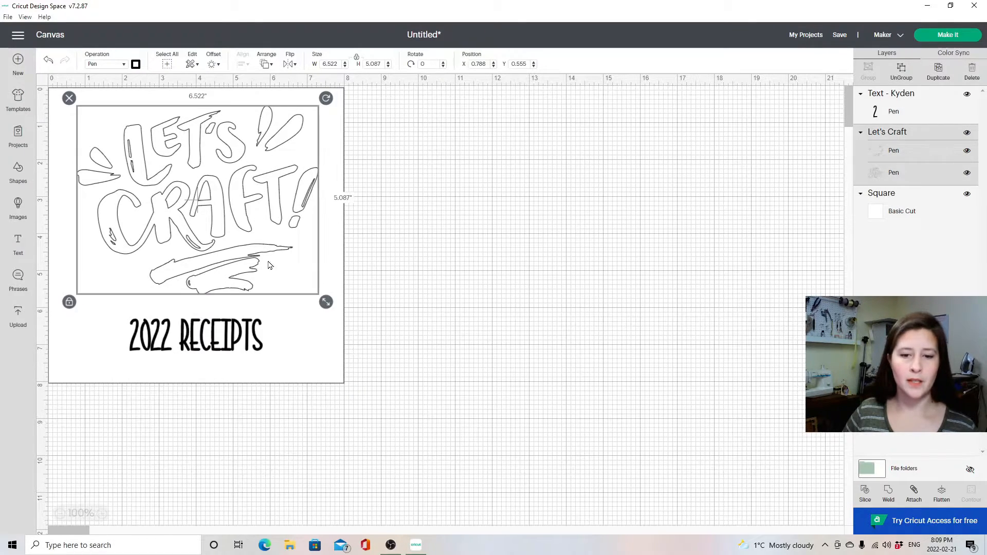
left_click(308, 326, "shift")
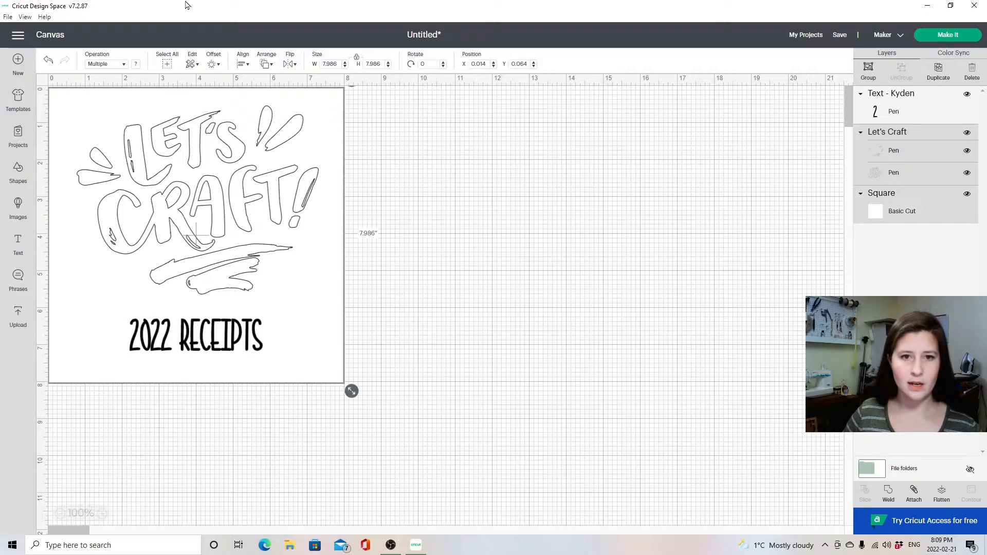
left_click(242, 64)
left_click(268, 92)
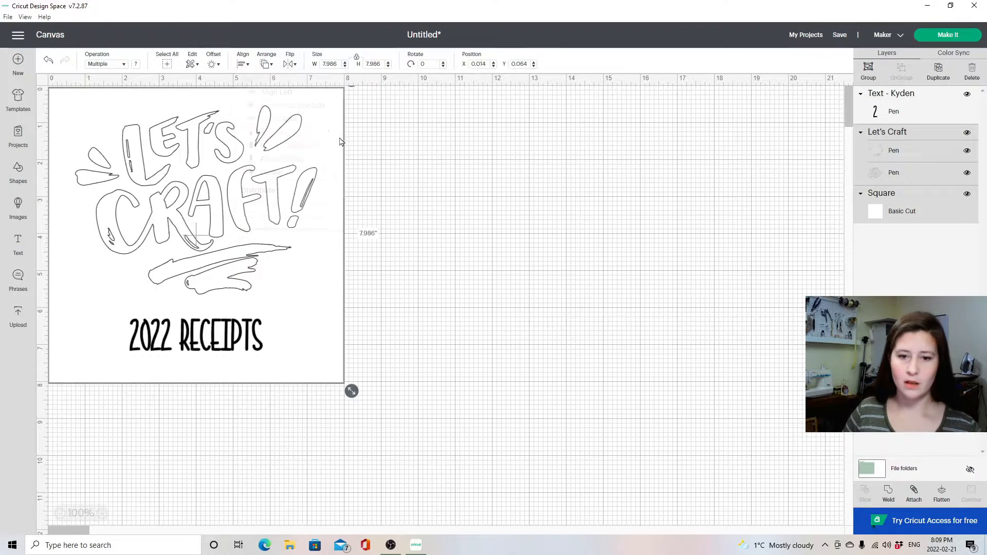
left_click(458, 244)
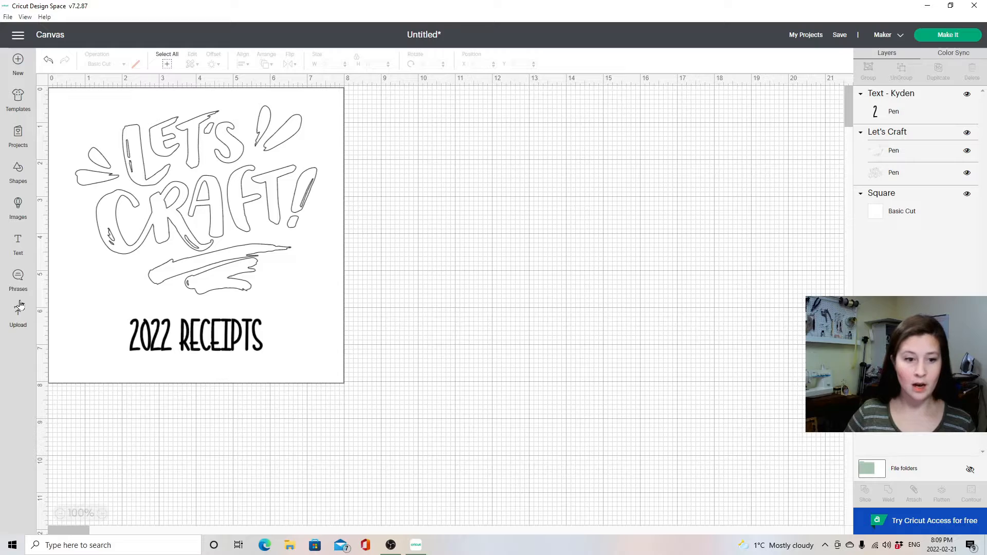
- Look over the image and pattern upload options and browse the library of ready-made phrases
left_click(20, 328)
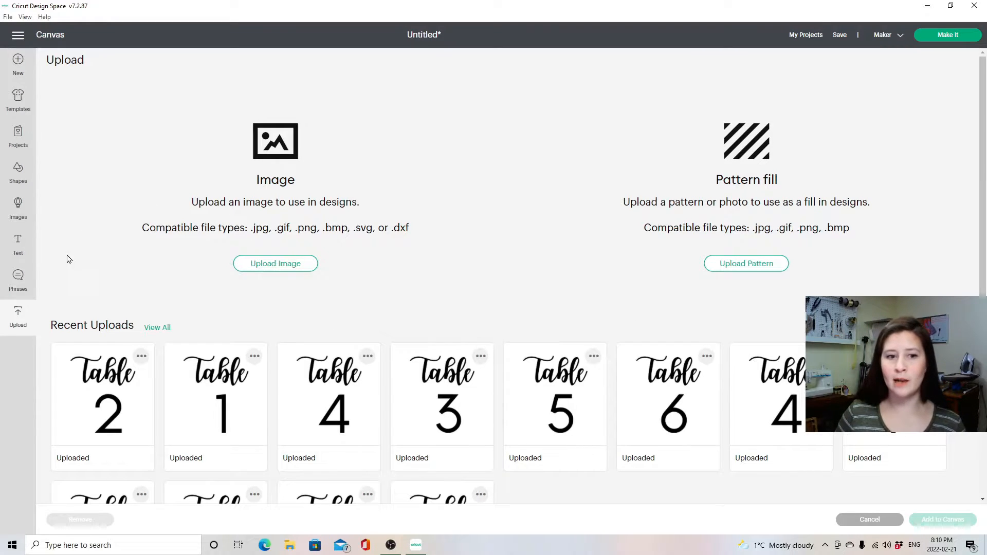
left_click(18, 281)
scroll(522, 303, "down", 4)
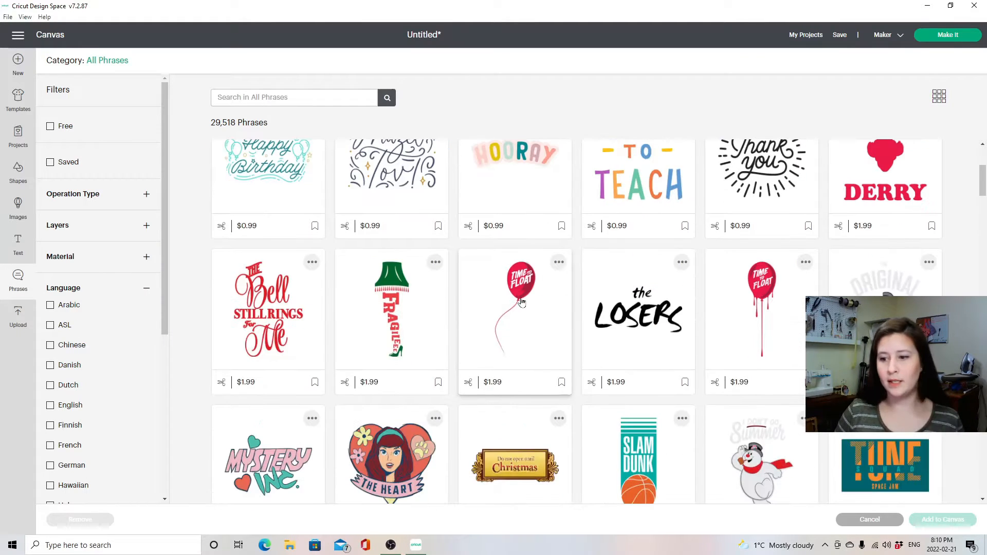
scroll(514, 283, "up", 5)
scroll(514, 283, "down", 1)
scroll(514, 283, "up", 1)
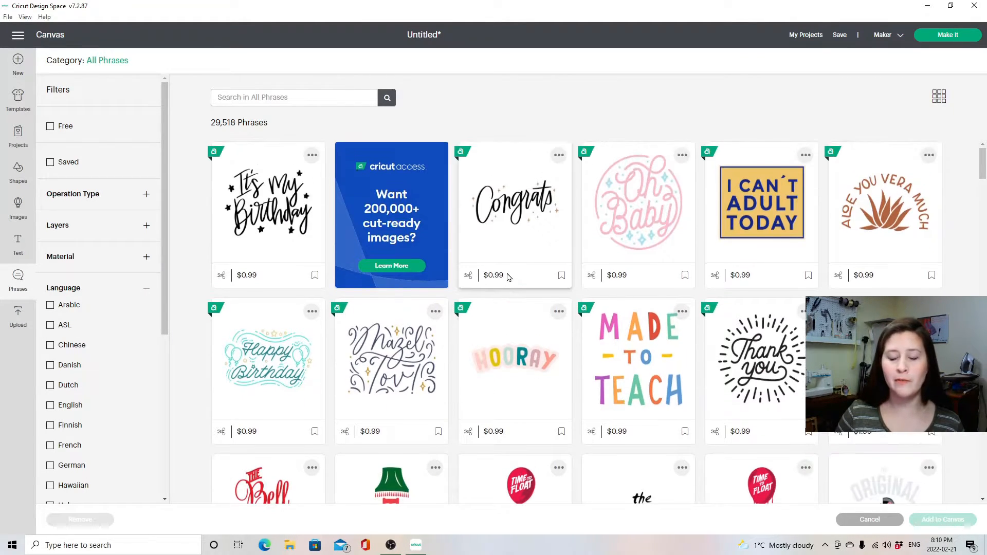
scroll(518, 279, "down", 10)
scroll(522, 280, "up", 10)
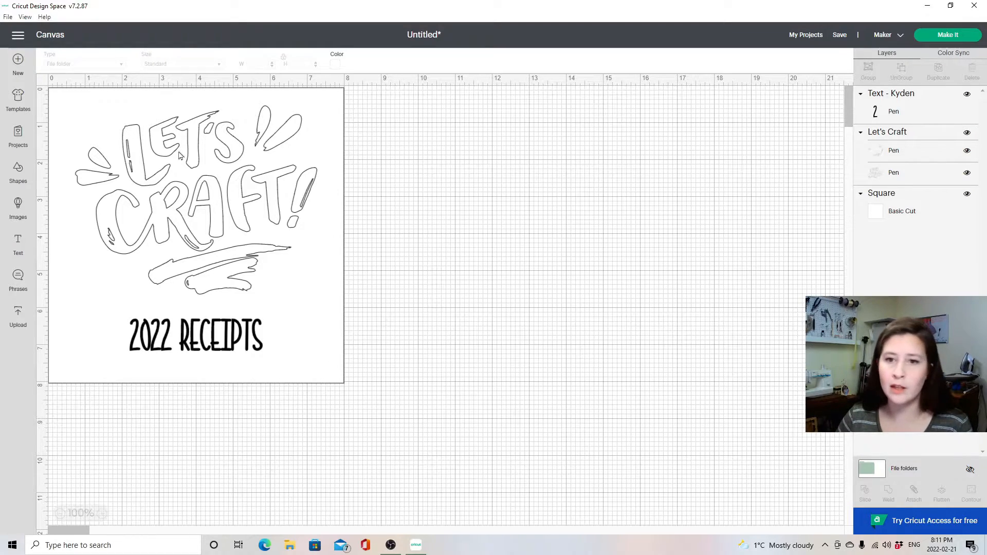
- Check the operation assigned to the Let's Craft image, the 2022 Receipts text and the square
left_click(175, 205)
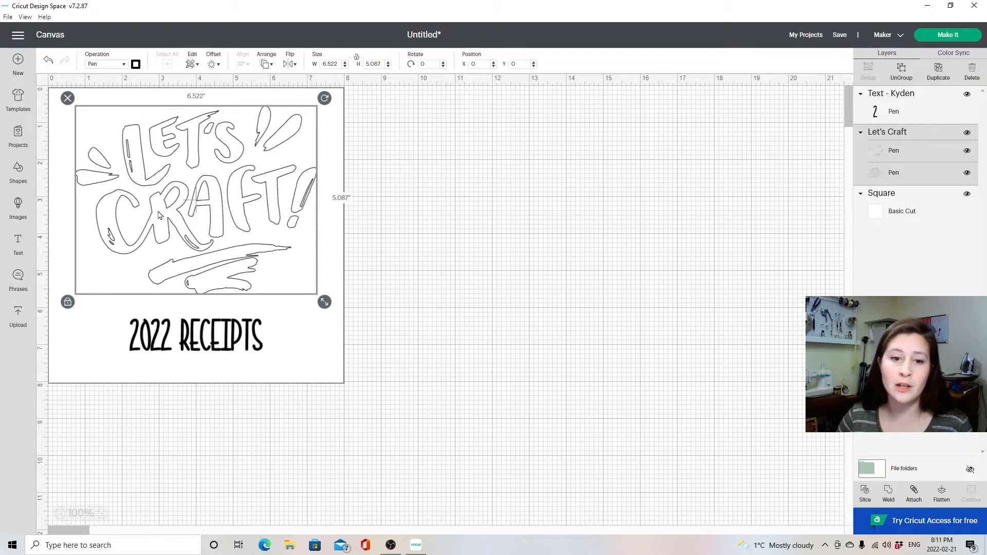
left_click(181, 339)
left_click(190, 218)
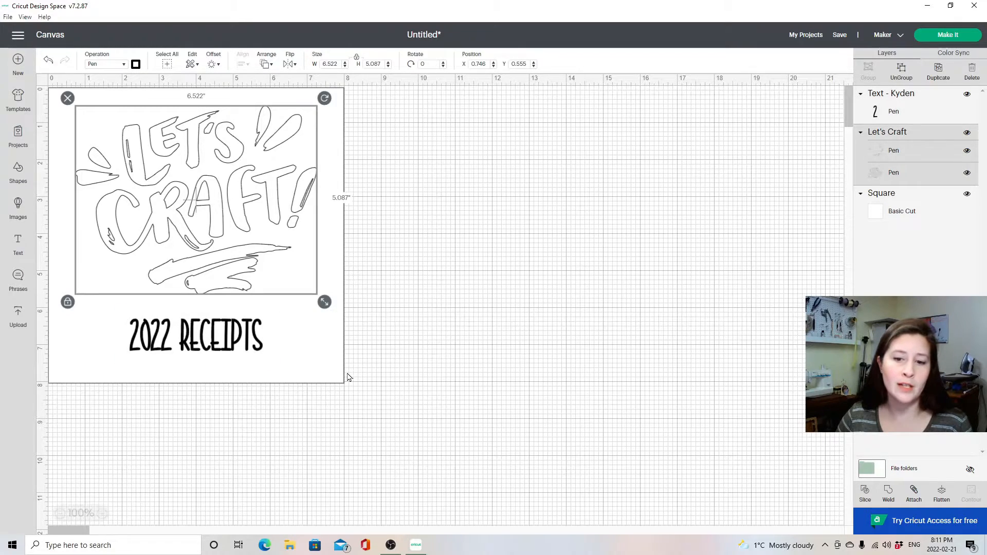
left_click(334, 381)
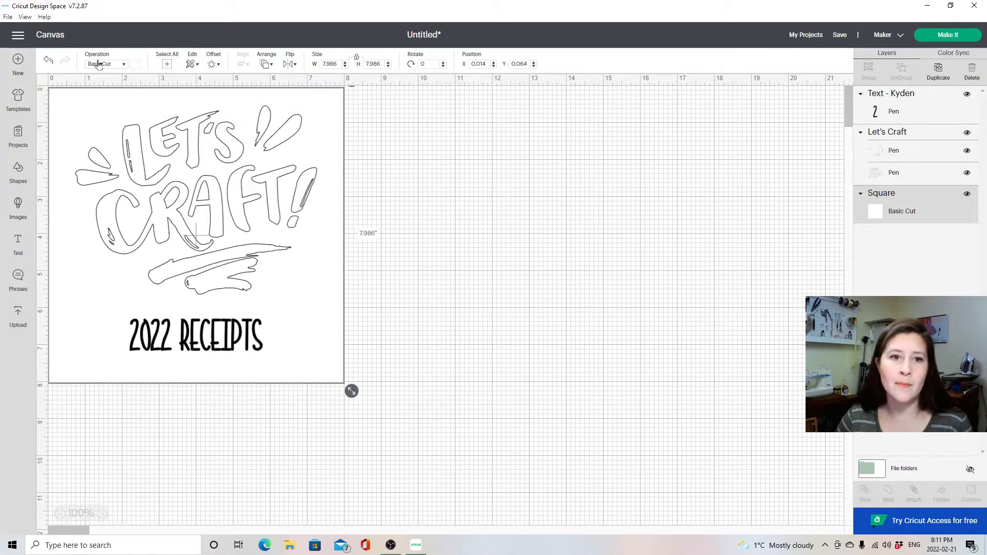
left_click(425, 183)
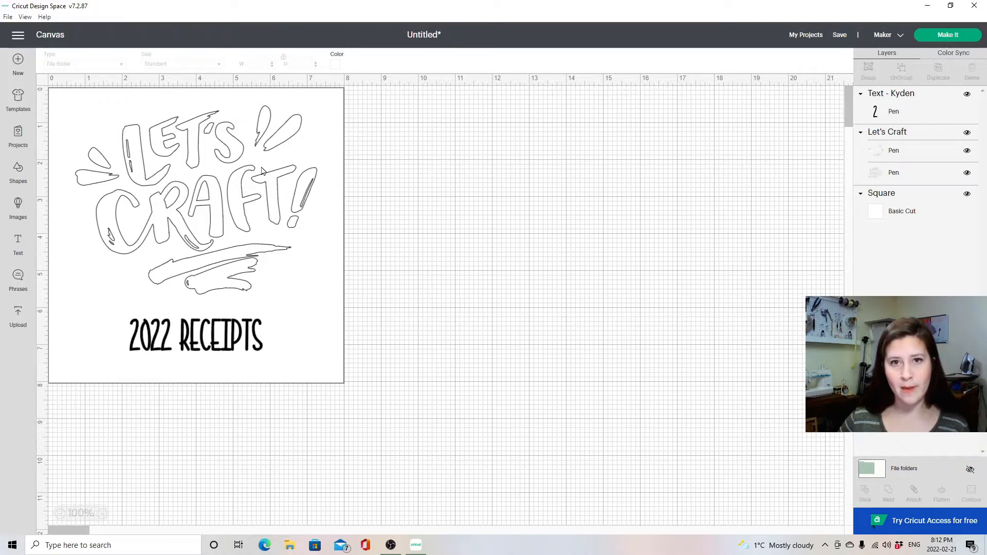
- Attach the 2022 Receipts text, both Let's Craft pen layers and the square together
left_click(913, 120)
left_click(906, 154)
left_click(906, 173, "shift")
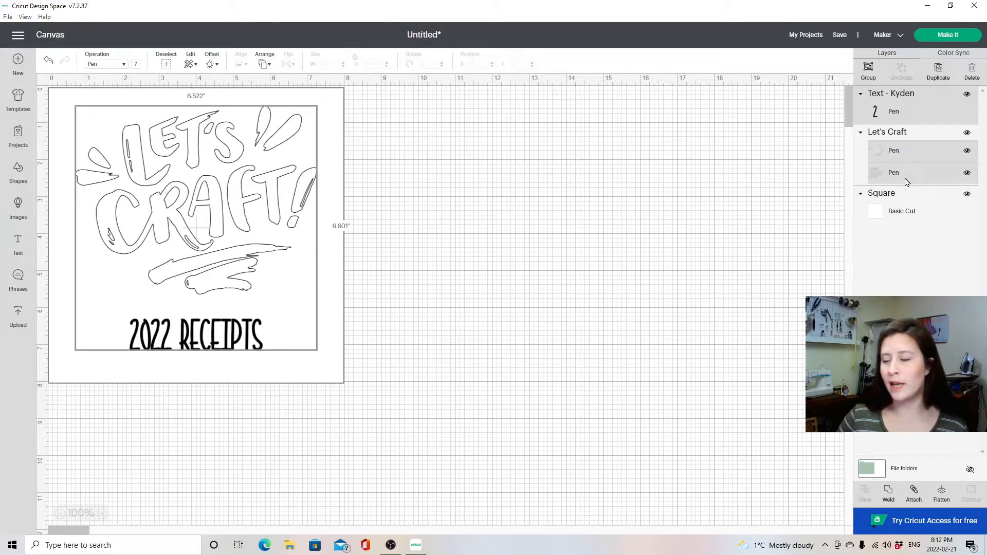
left_click(903, 215, "shift")
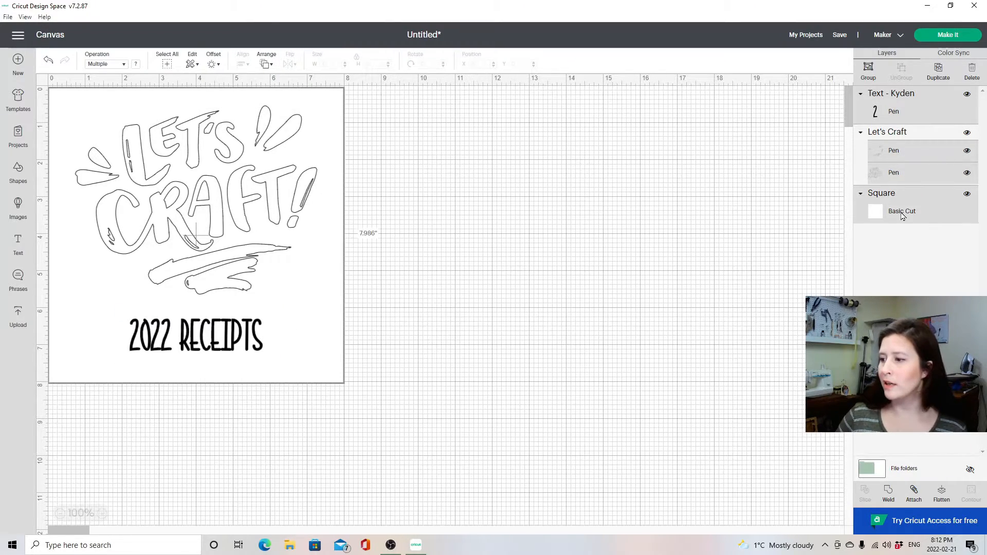
left_click(918, 499)
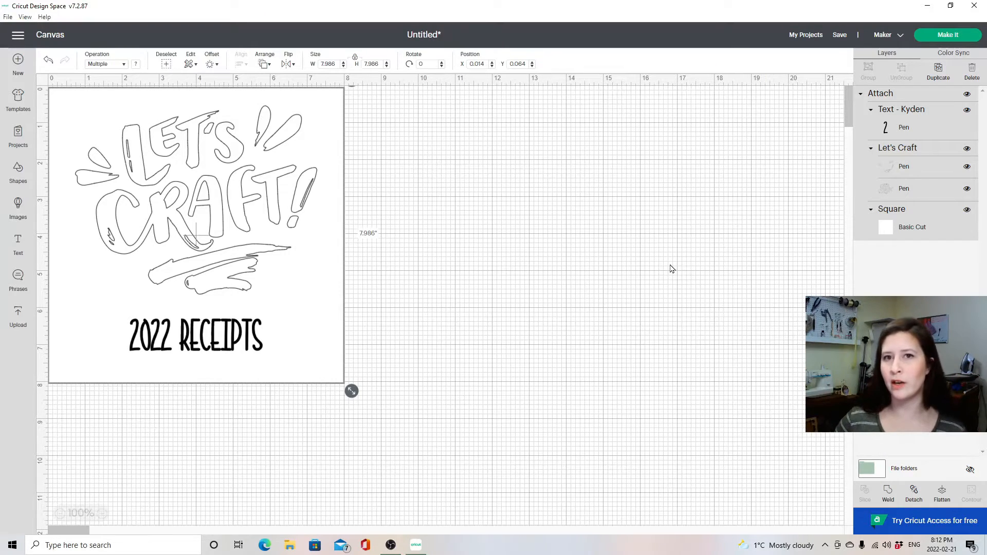
- Send the attached design to the mat preview, try it lower on the mat and return it to the mat's upper-left corner
left_click(936, 37)
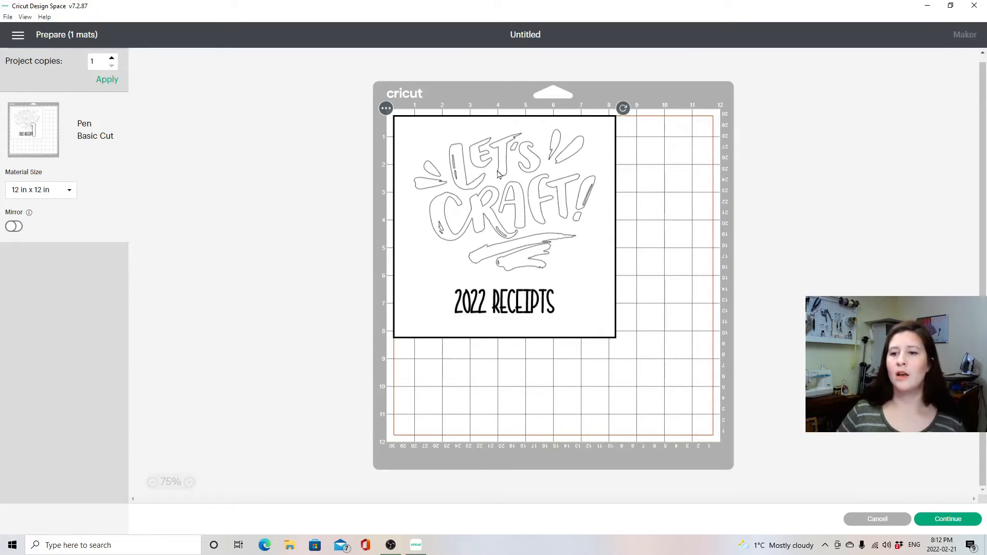
left_click_drag(497, 174, 576, 398)
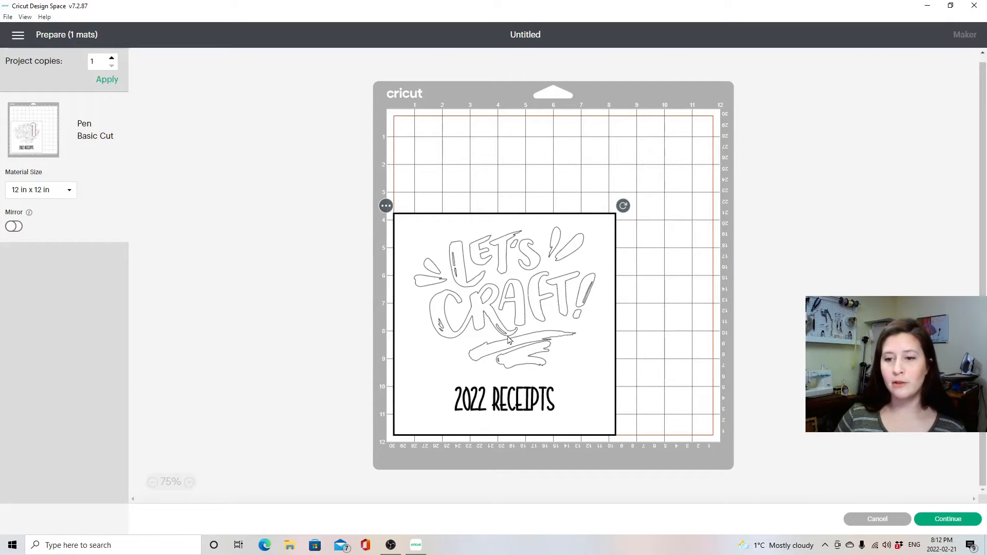
left_click_drag(508, 339, 466, 232)
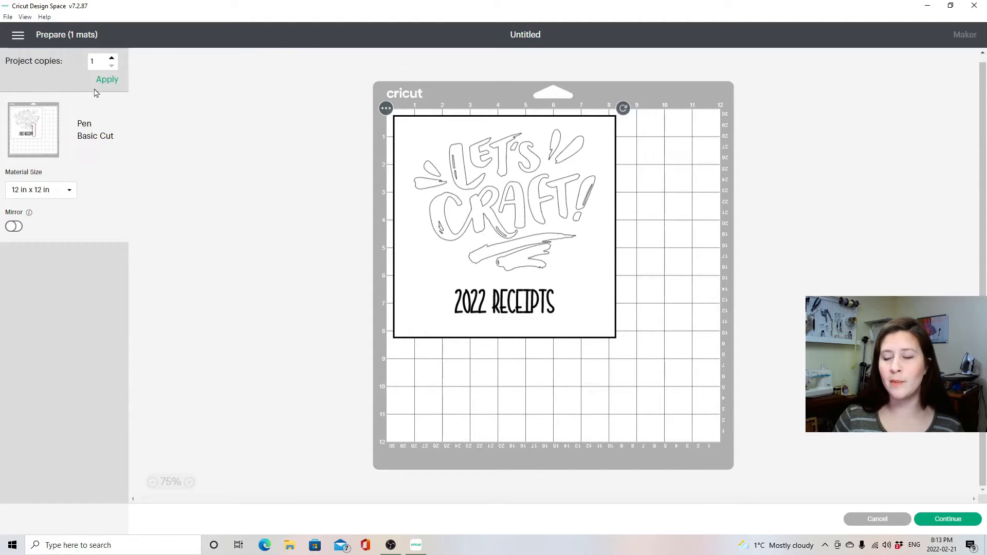
- Review the project copies setting and the Pen and Basic Cut operations listed for the mat
left_click(102, 60)
double_click(101, 61)
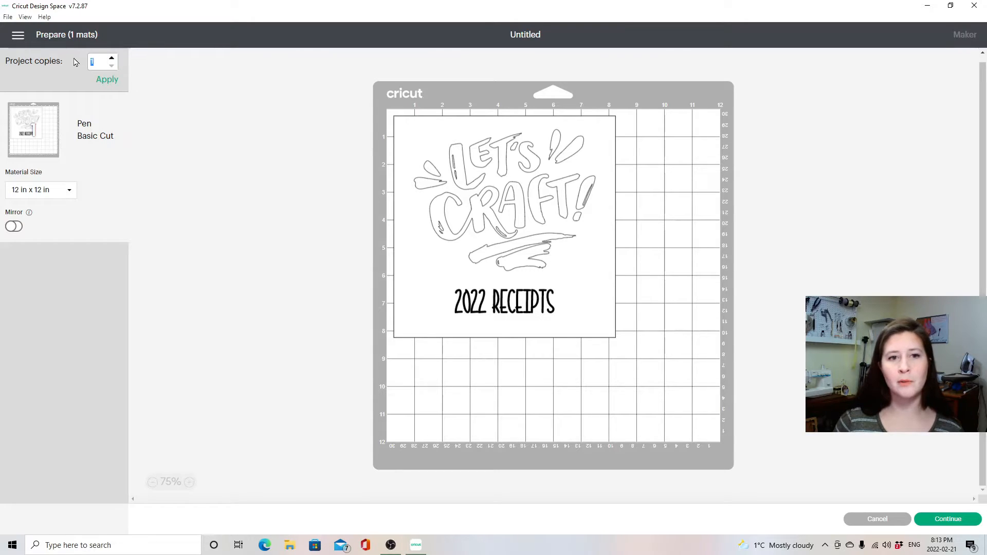
left_click(204, 170)
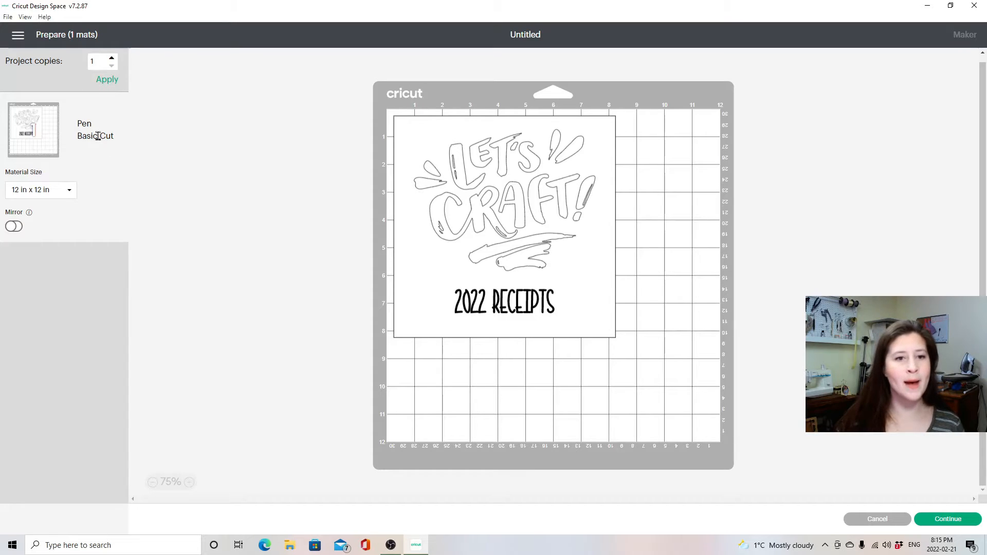
left_click_drag(78, 125, 120, 141)
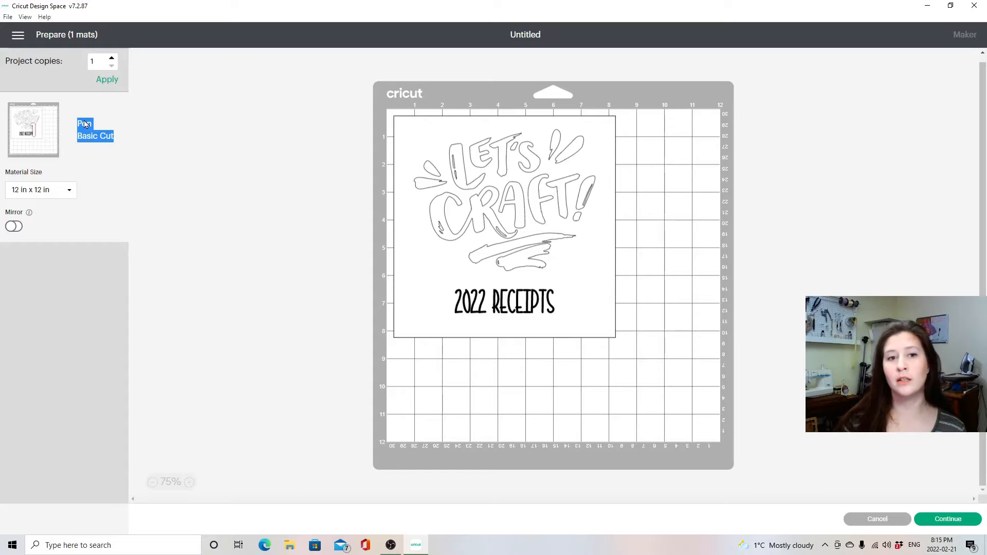
left_click(101, 132)
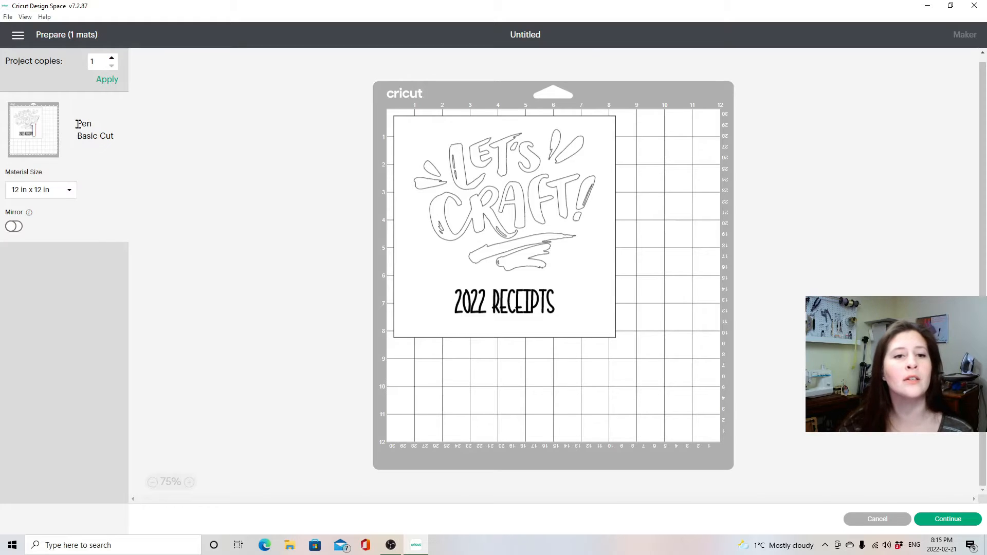
left_click_drag(78, 124, 127, 117)
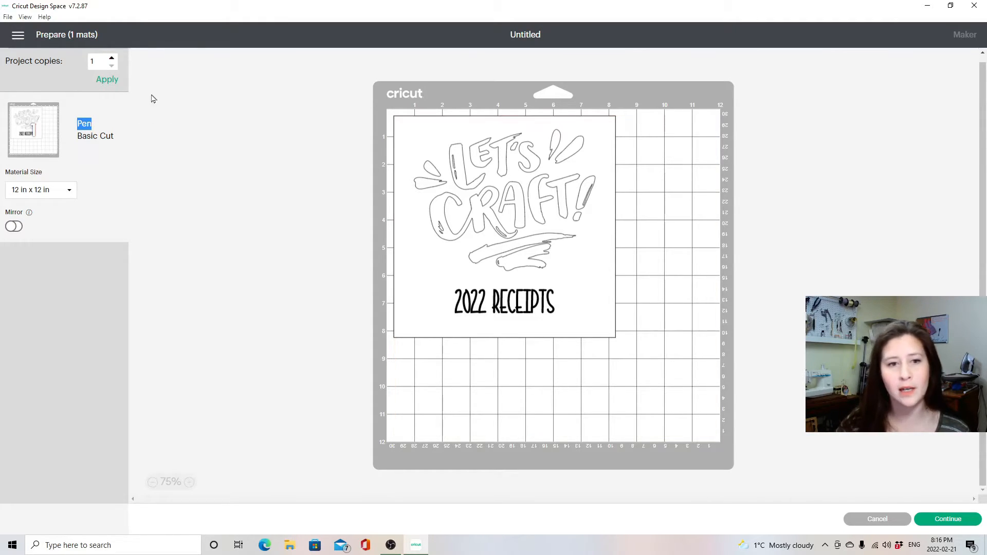
left_click(99, 120)
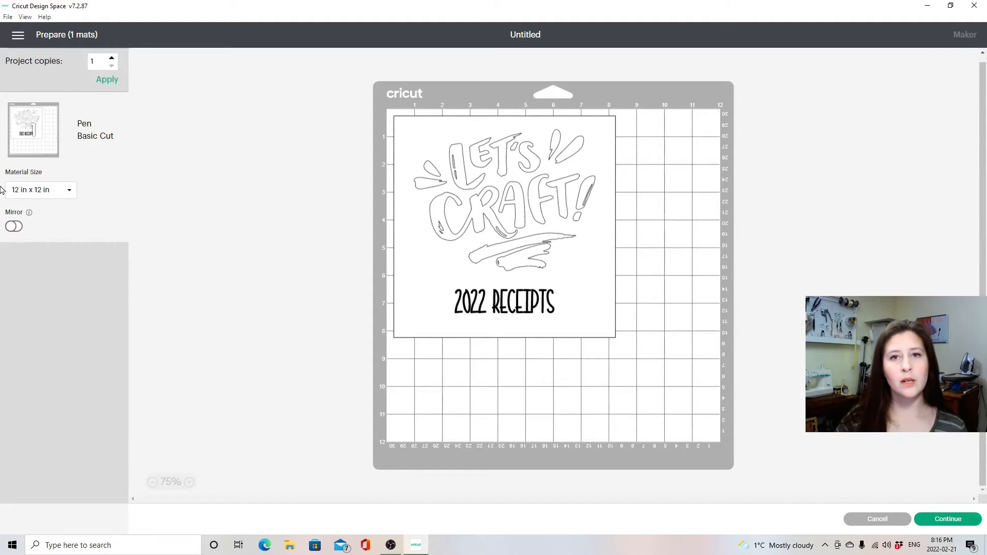
- Set the mat's material size to 8.5 in x 11 in (Letter) and continue to the Make stage
left_click(63, 193)
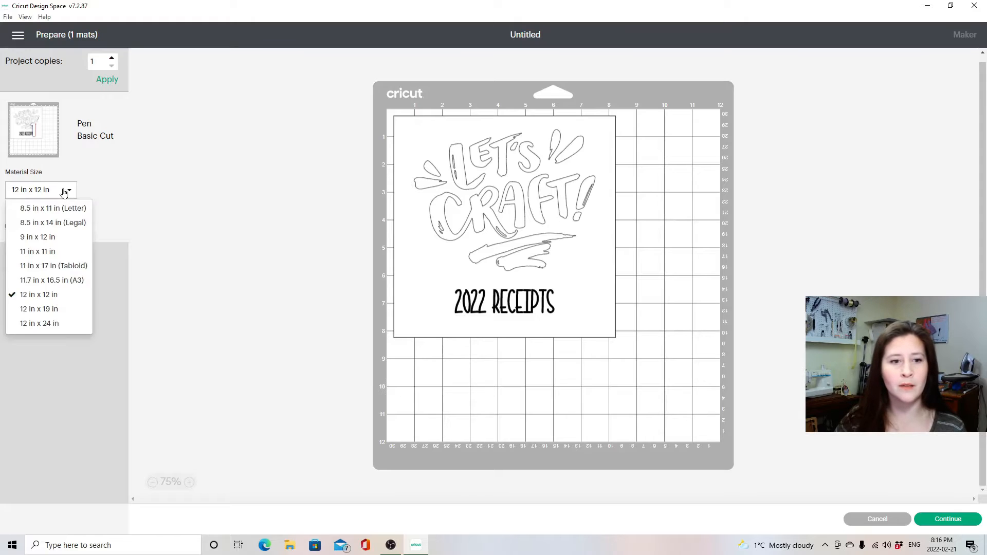
left_click(69, 208)
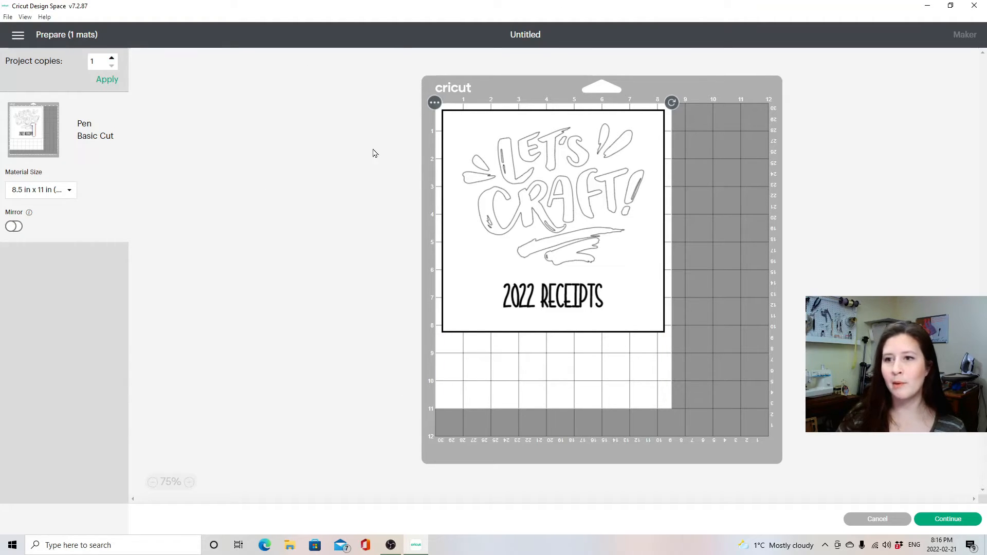
left_click(935, 521)
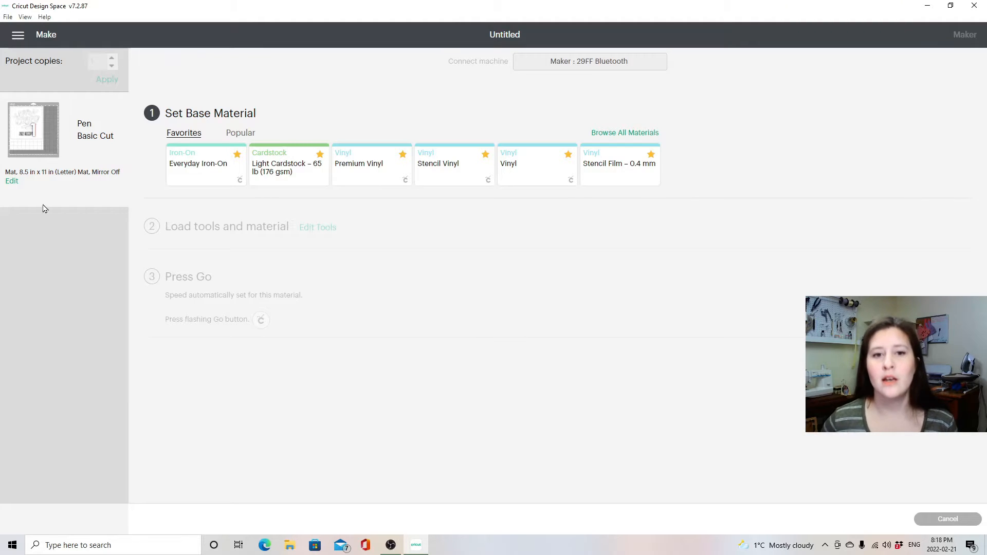
- Browse the compatible materials and set the base material to the favorite Light Cardstock – 65 lb (176 gsm) with Default pressure
left_click(619, 135)
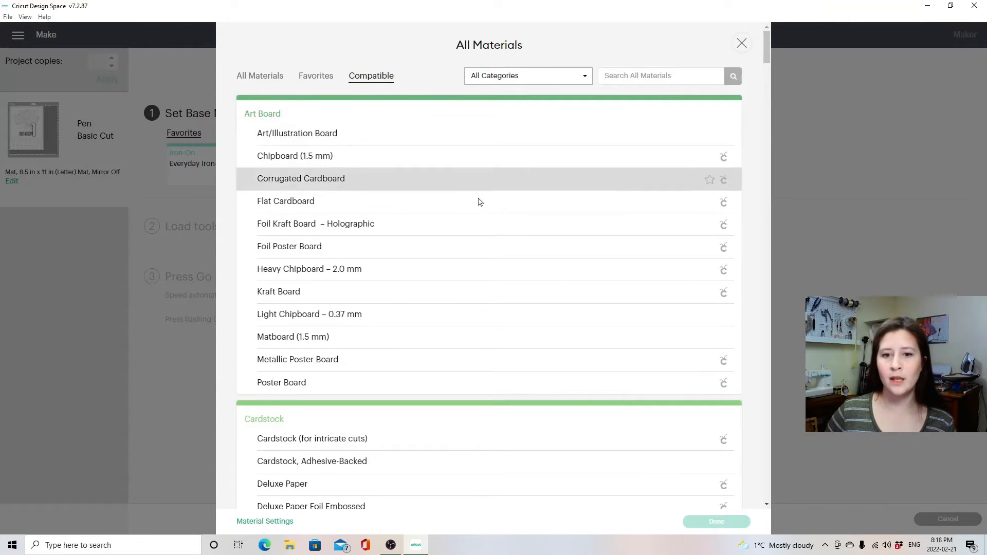
scroll(478, 202, "down", 18)
scroll(478, 201, "down", 20)
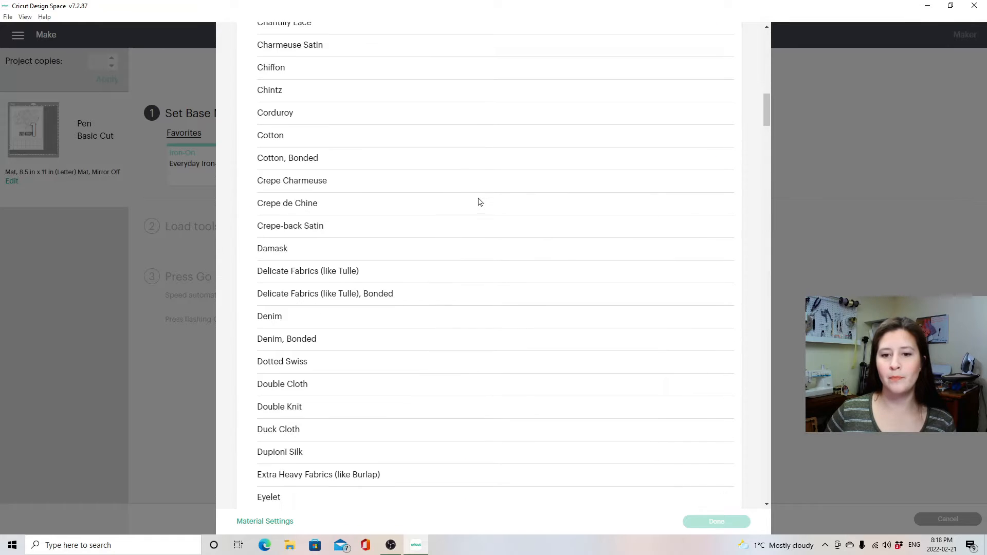
scroll(480, 202, "down", 20)
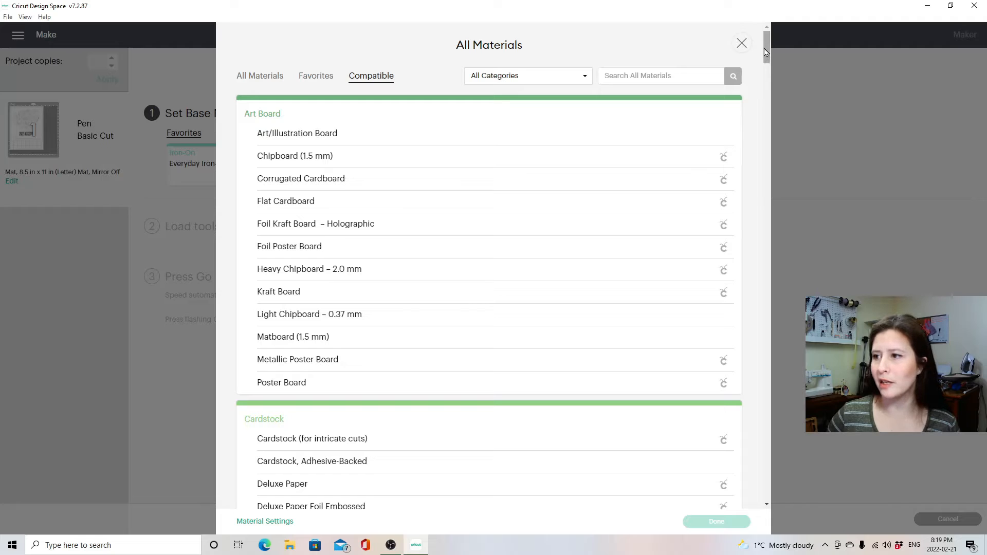
left_click_drag(765, 52, 729, 481)
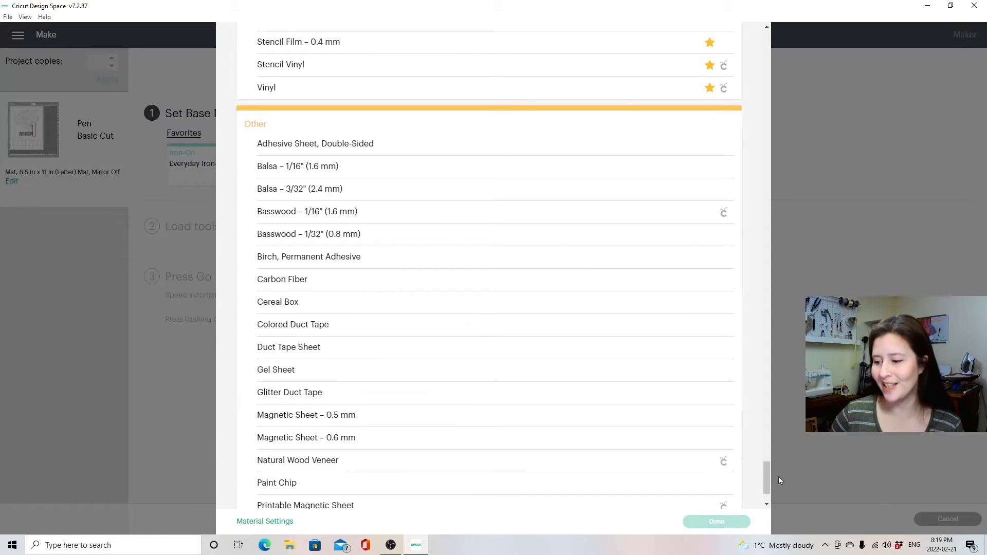
left_click_drag(770, 489, 697, 5)
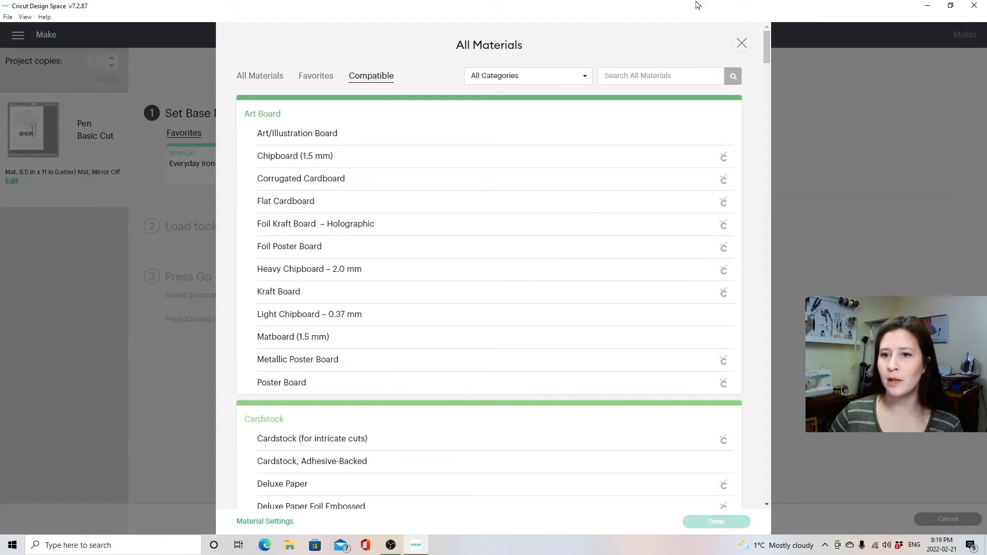
left_click(318, 82)
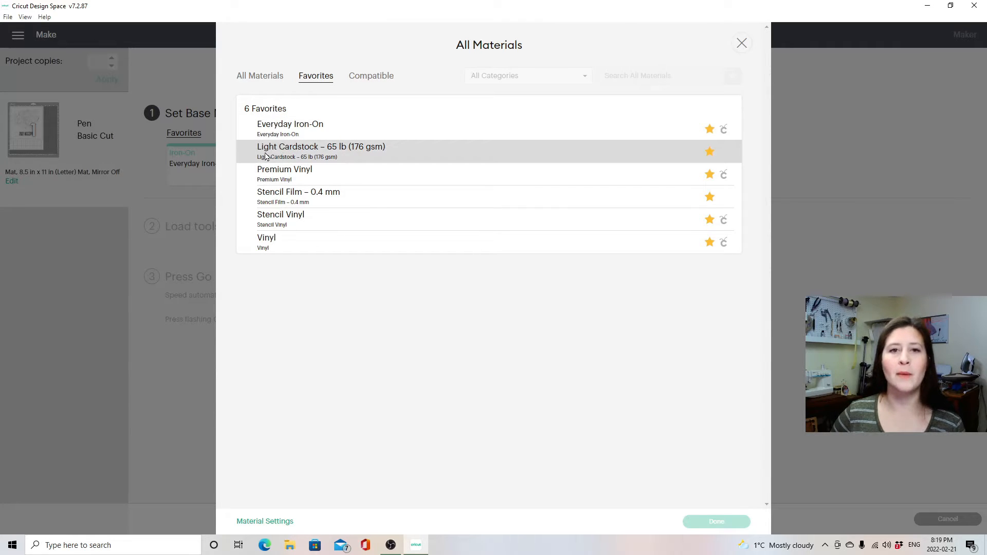
left_click(486, 155)
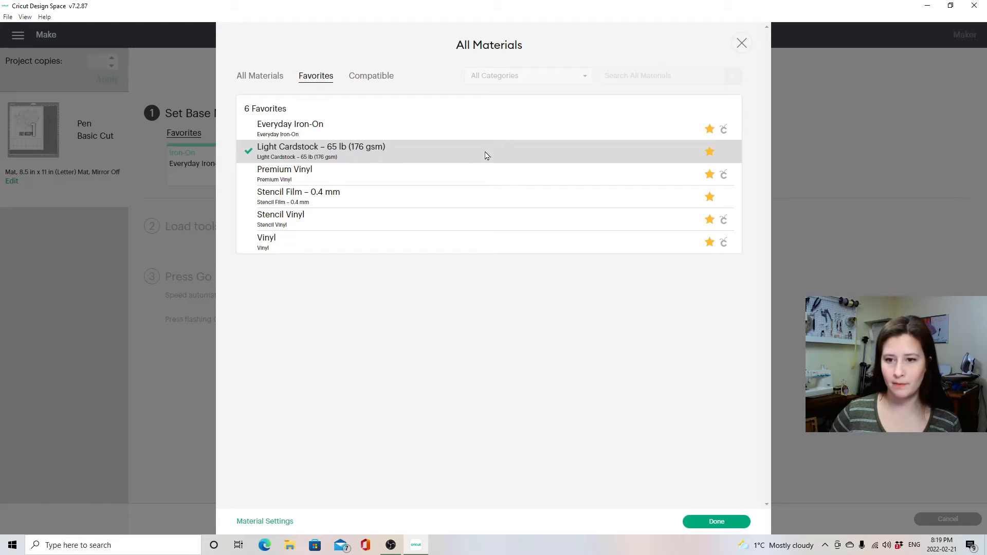
left_click(712, 522)
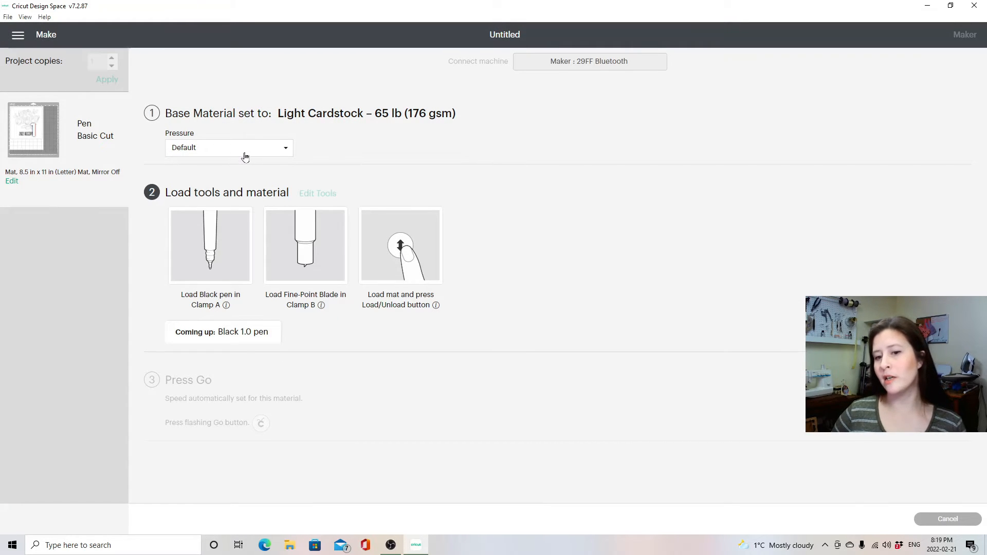
left_click(219, 148)
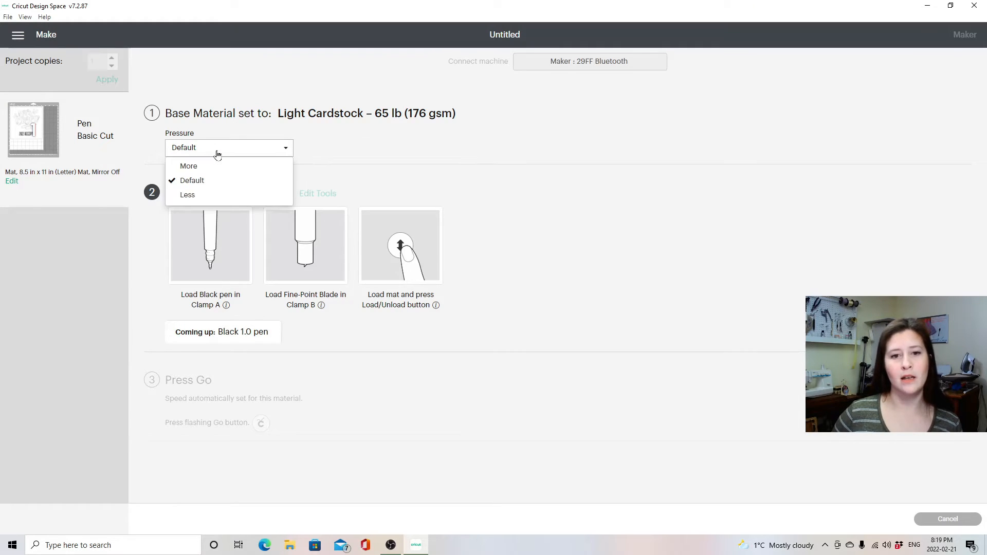
left_click(199, 182)
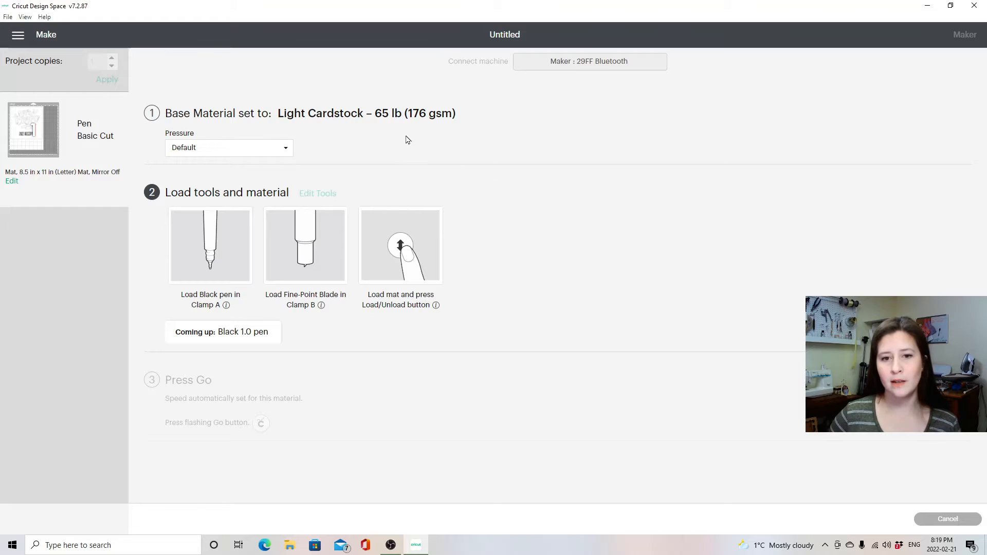